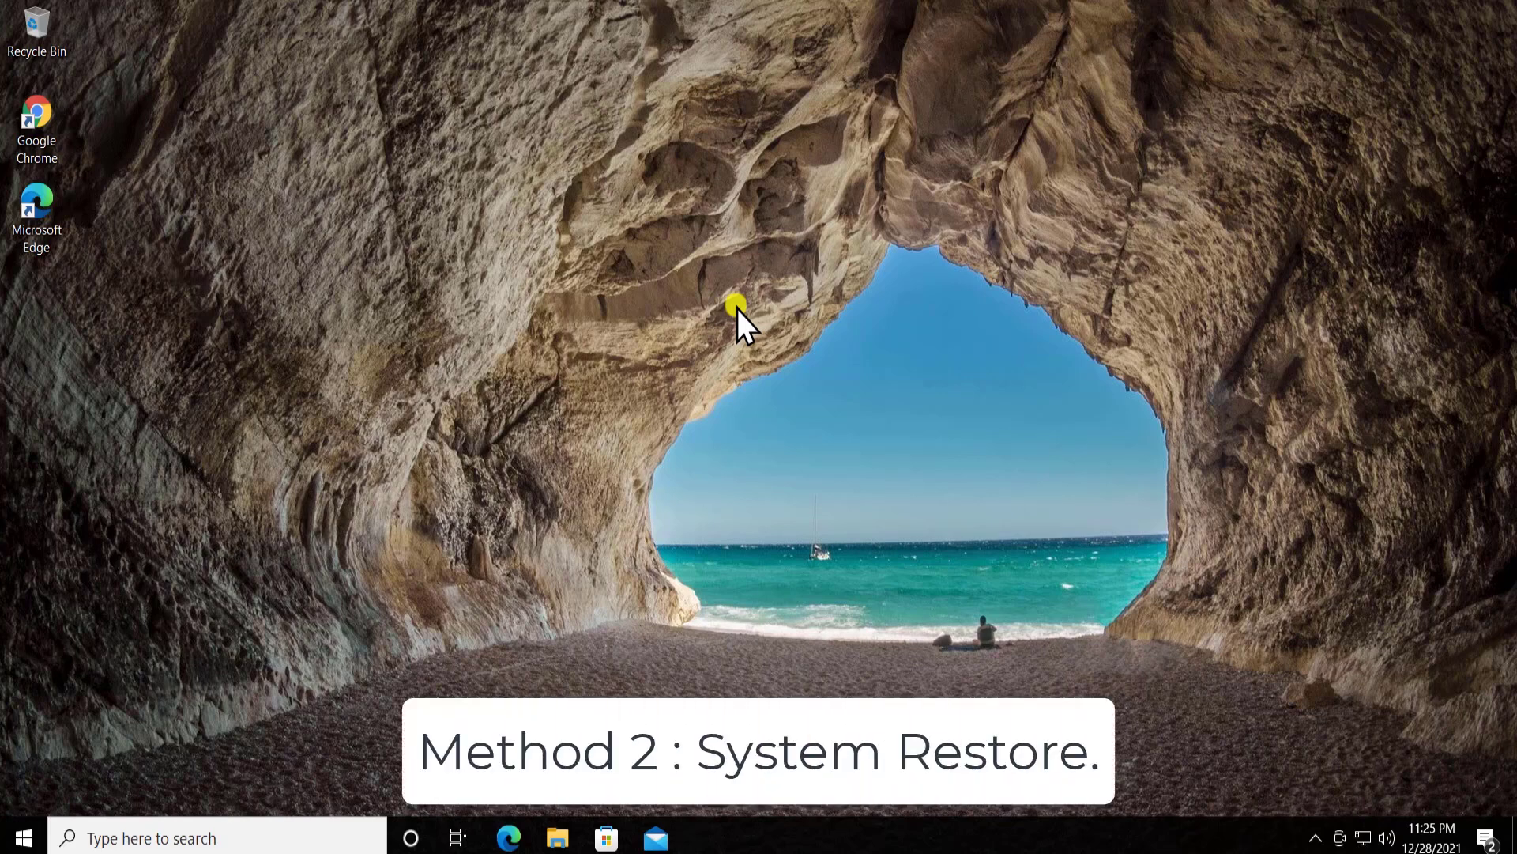
- Search Windows for rstrui.exe, open System Restore, and continue to the list of restore points
left_click(124, 837)
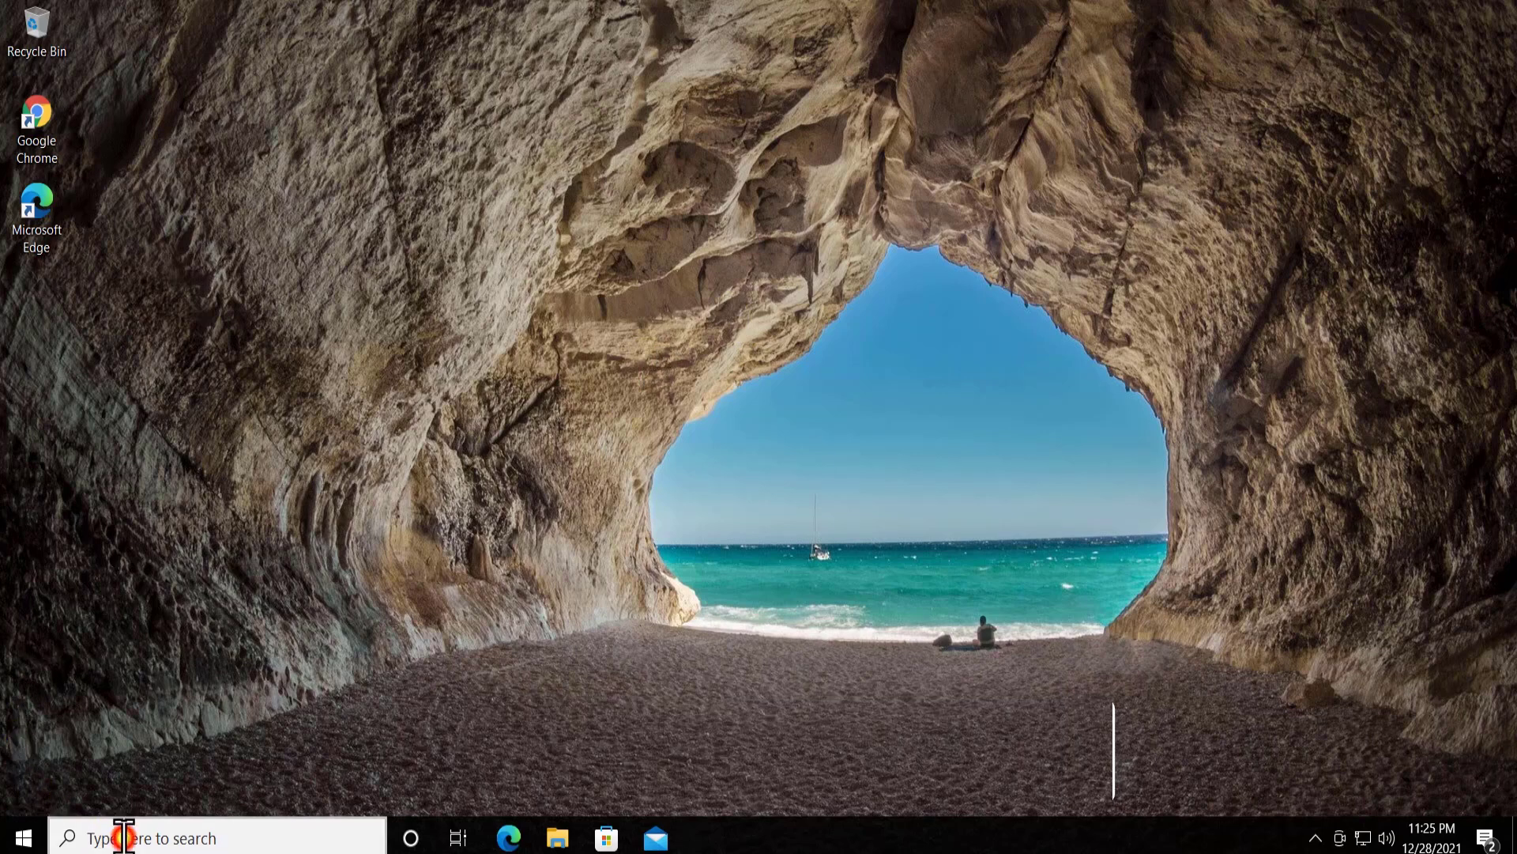
type("r")
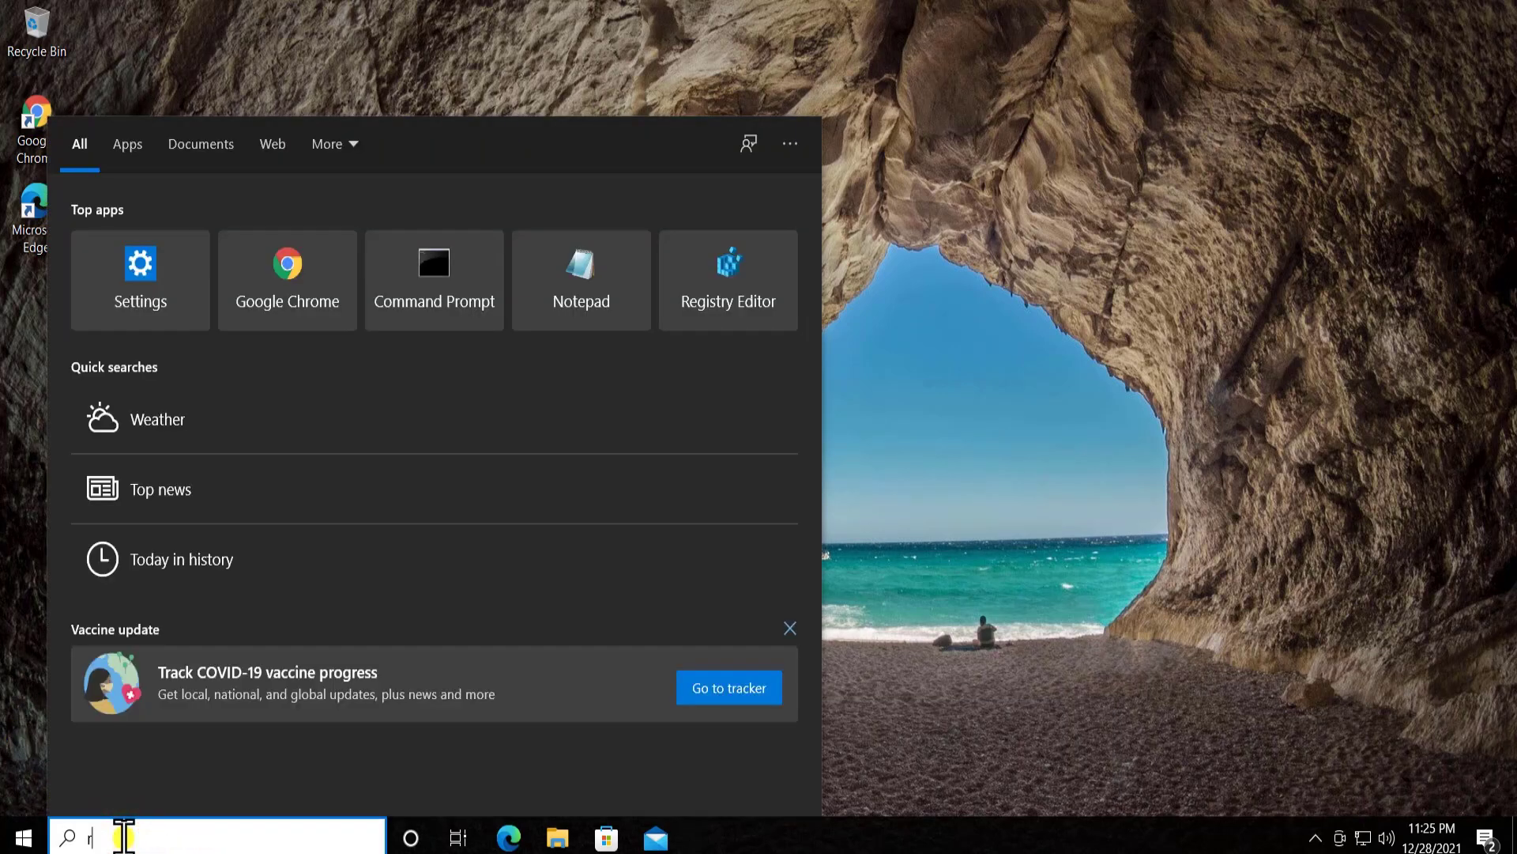
type("strui.exe")
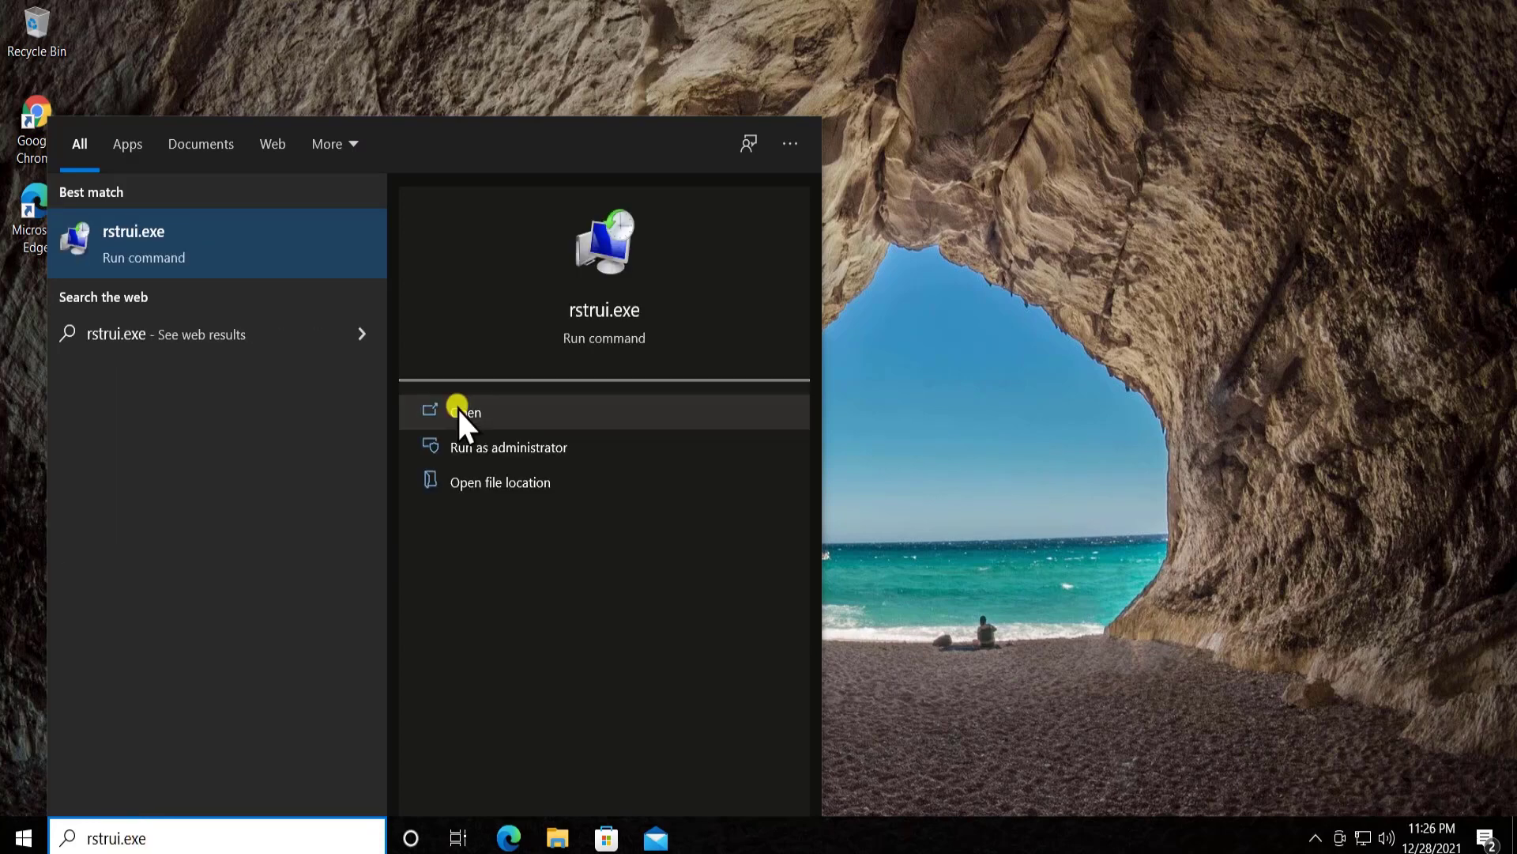
left_click(456, 407)
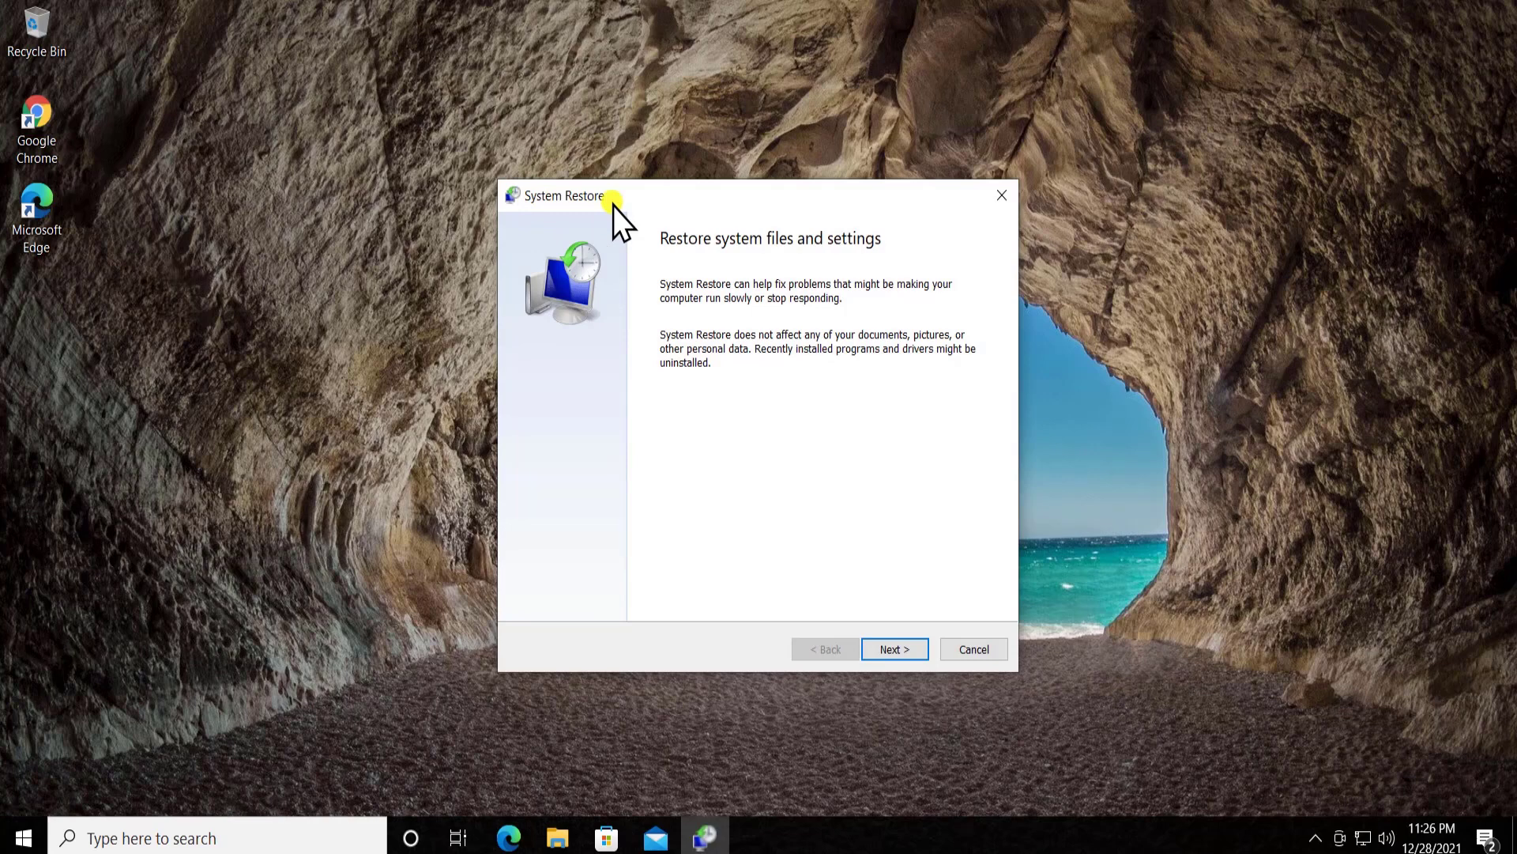
left_click(895, 649)
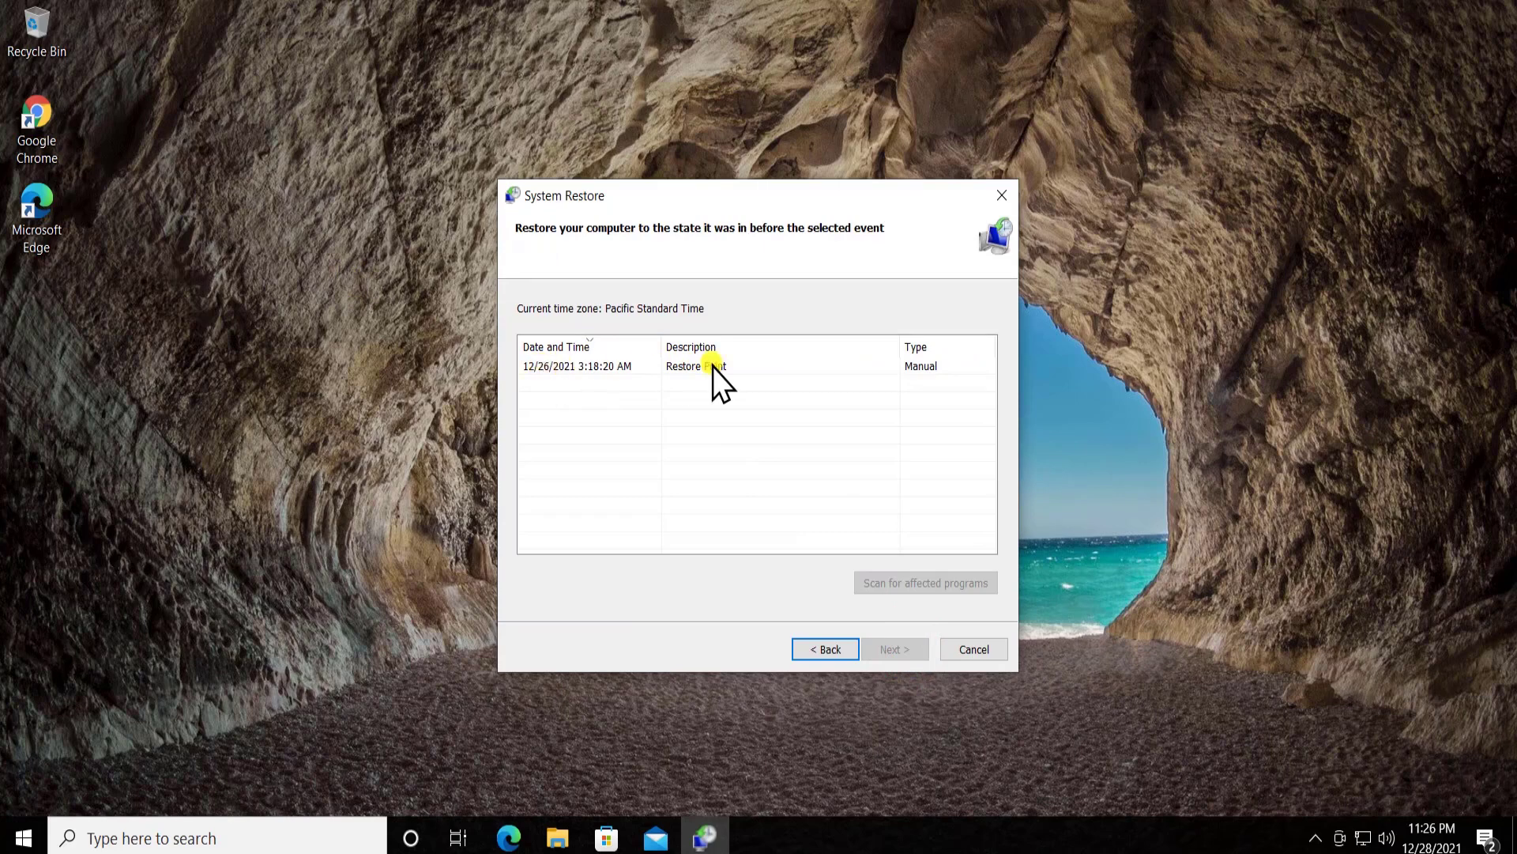
- Scan the manual restore point for affected programs and close the scan report
left_click(929, 372)
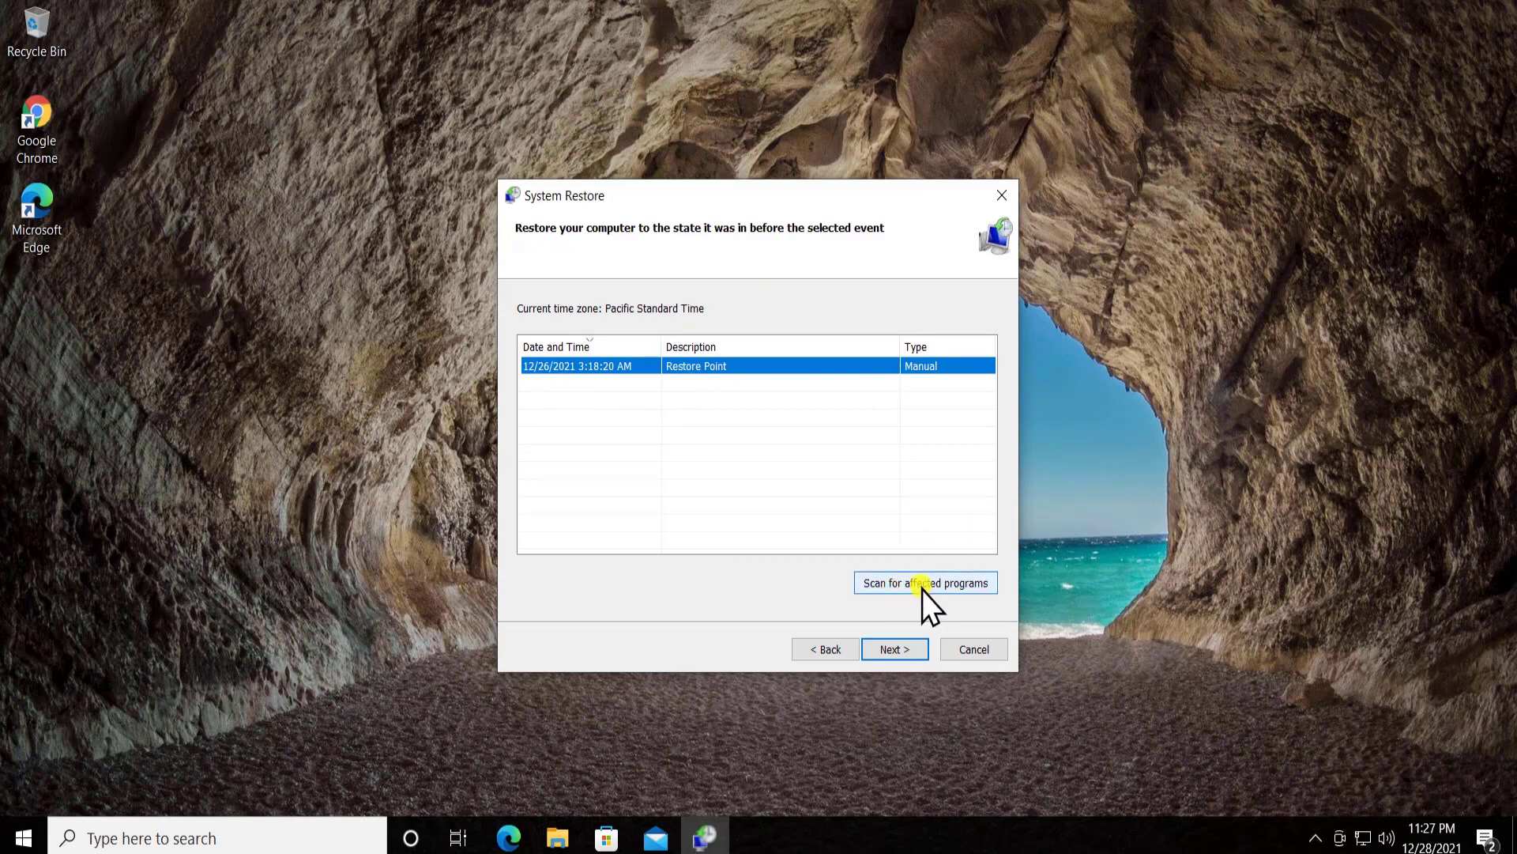
left_click(958, 586)
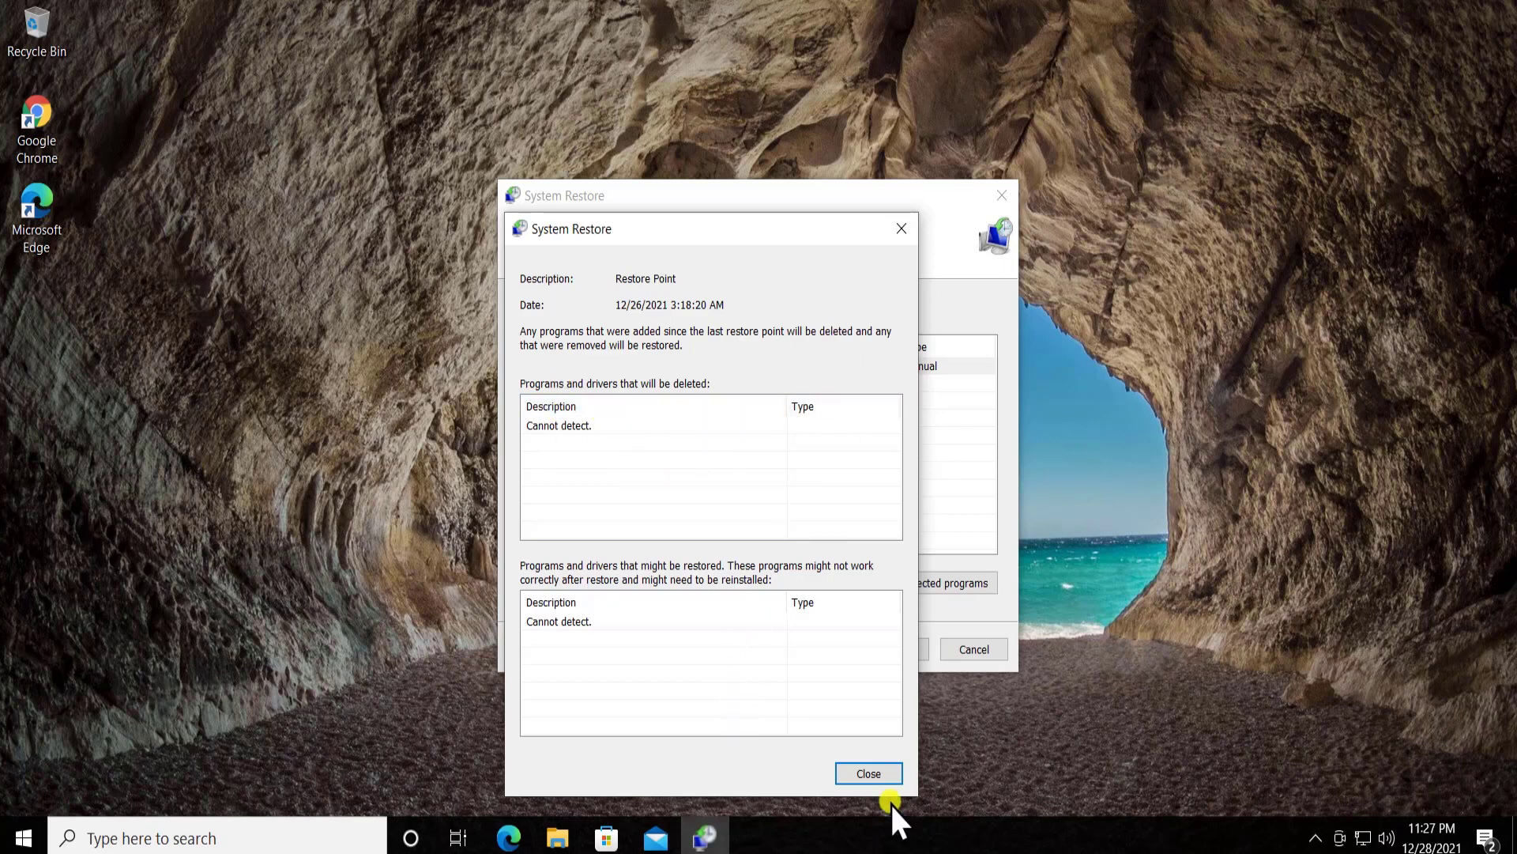
left_click(867, 774)
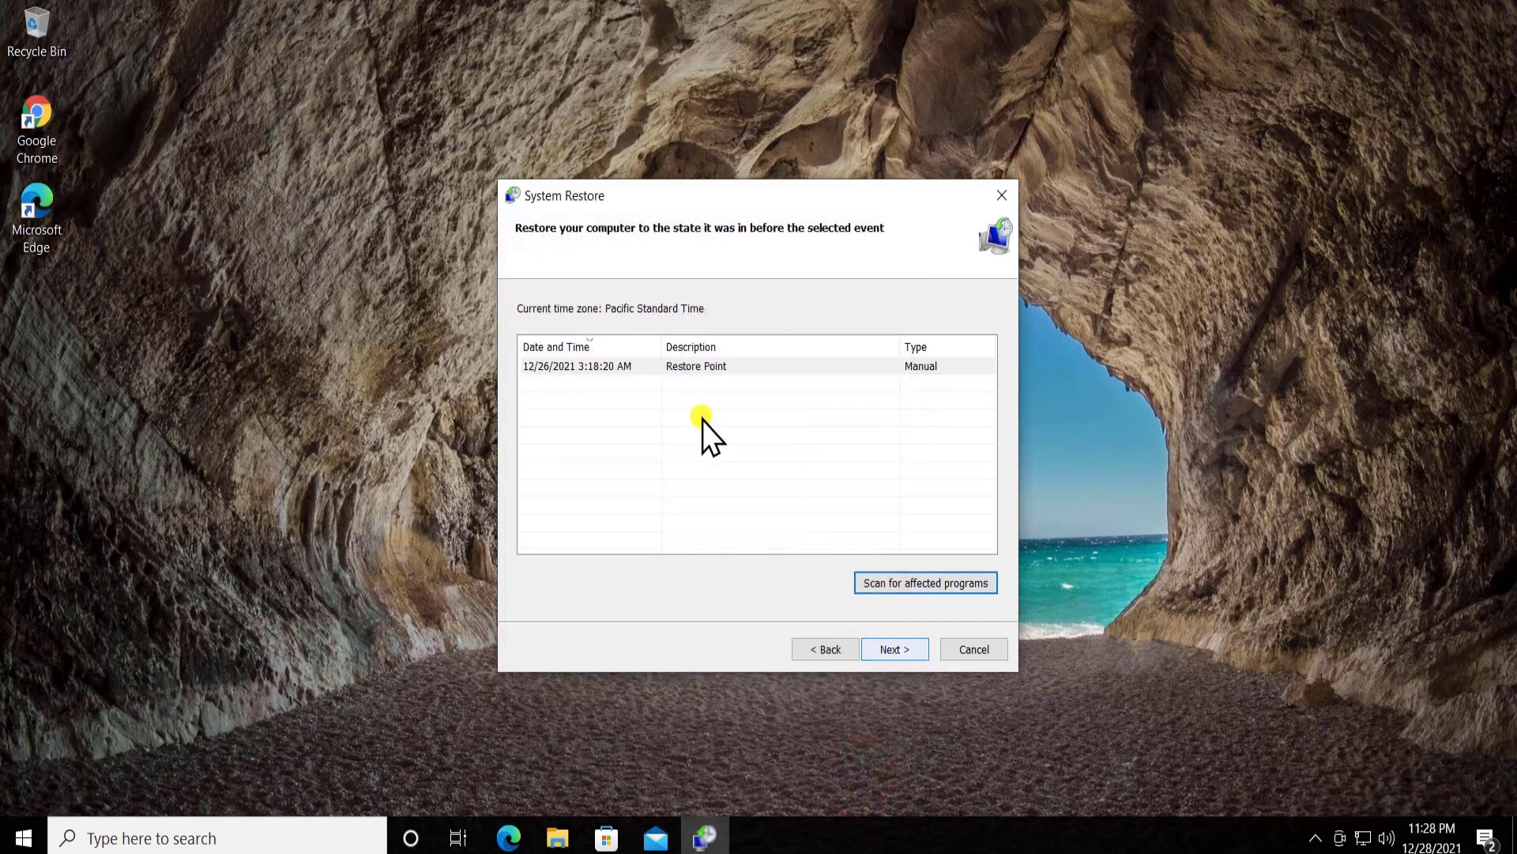
- Take the manual restore point through to the final confirmation, decline starting the restore, and cancel System Restore
left_click(757, 369)
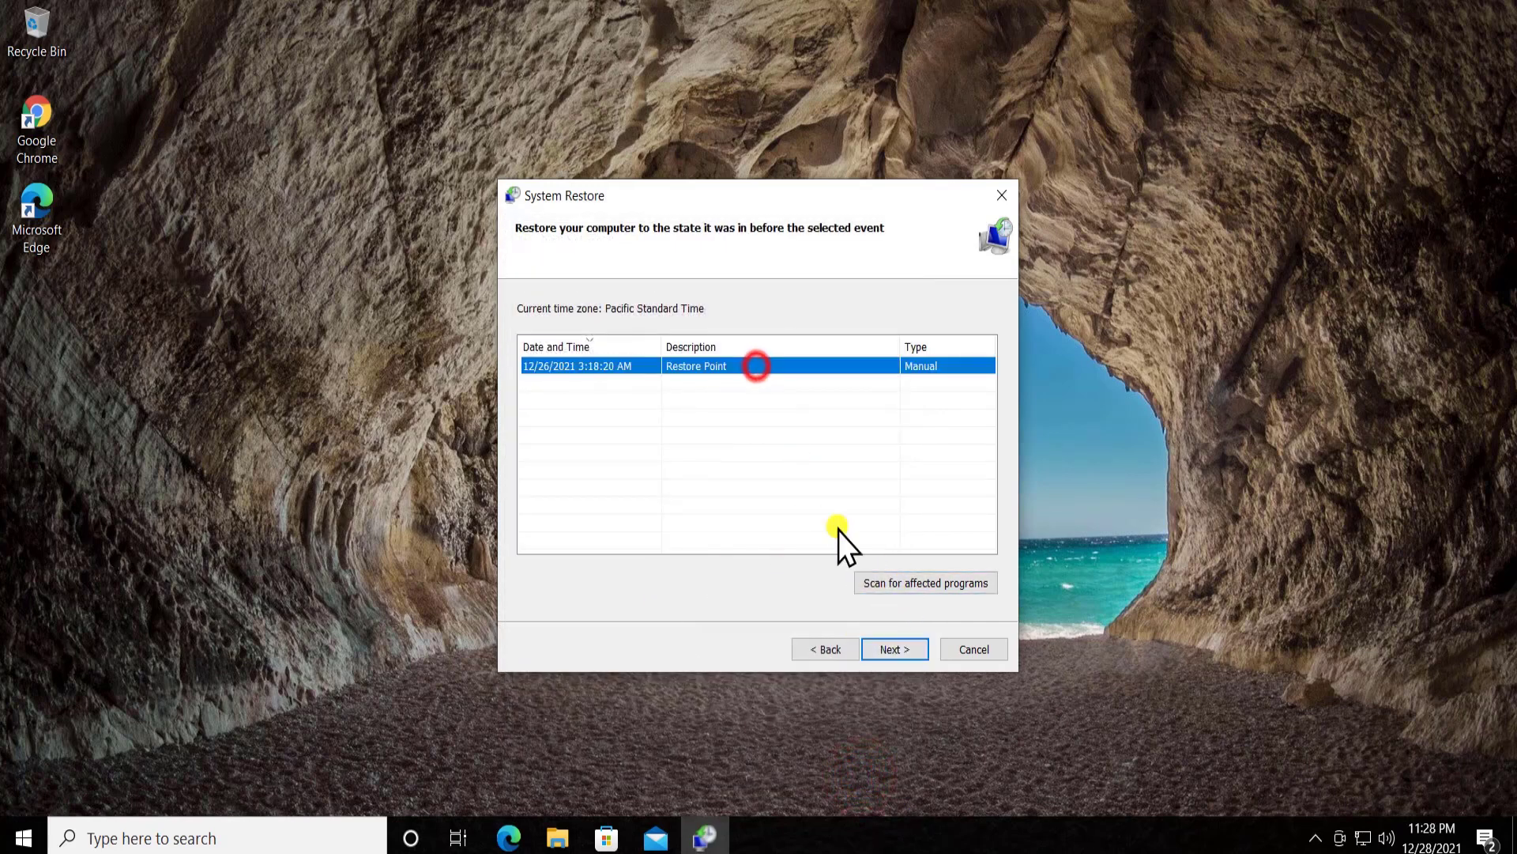
left_click(892, 650)
left_click(904, 651)
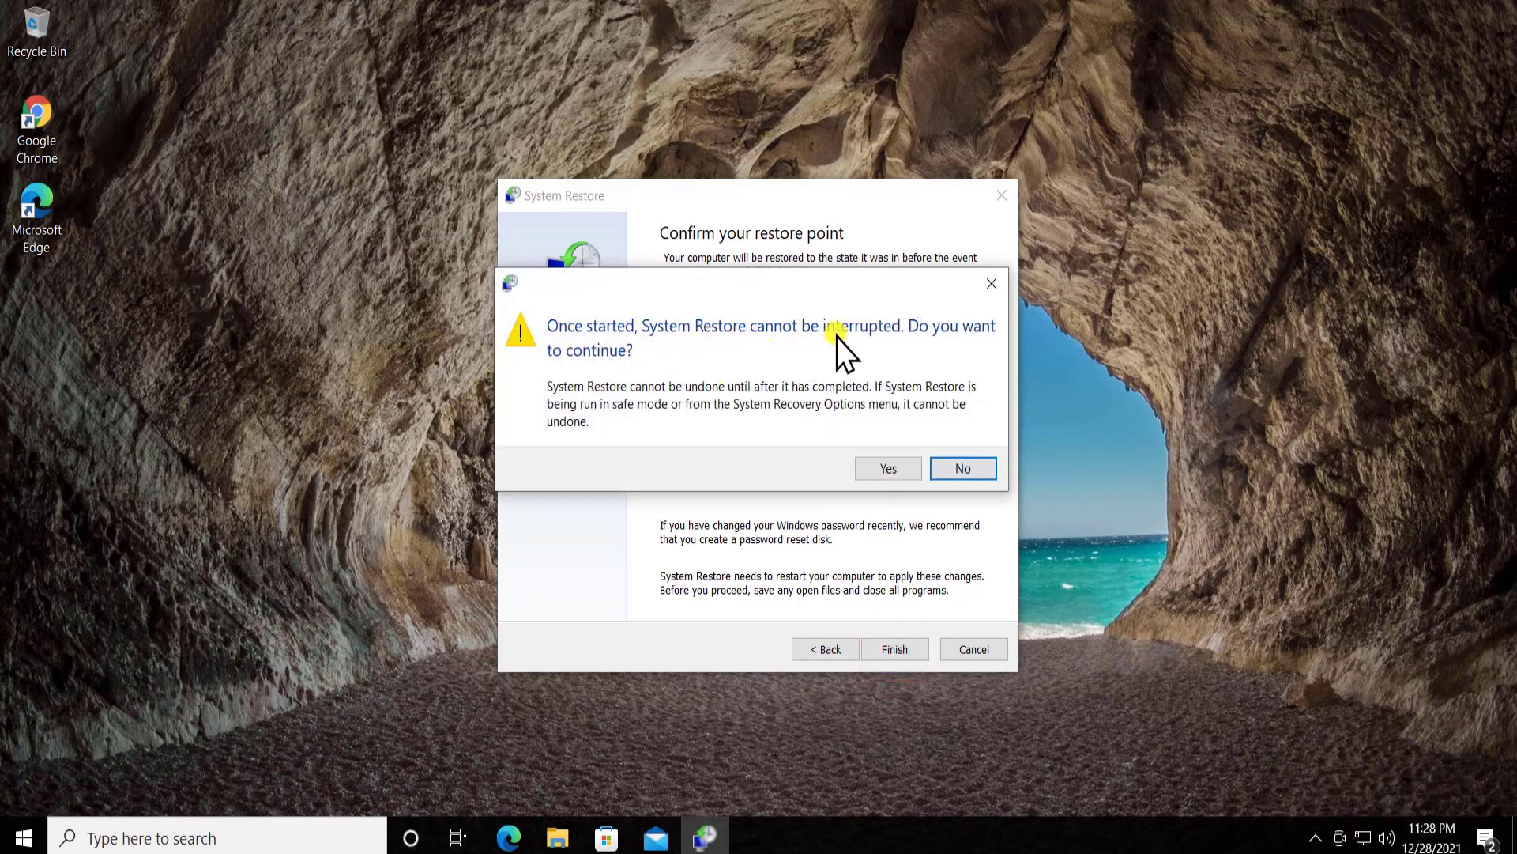
left_click(963, 470)
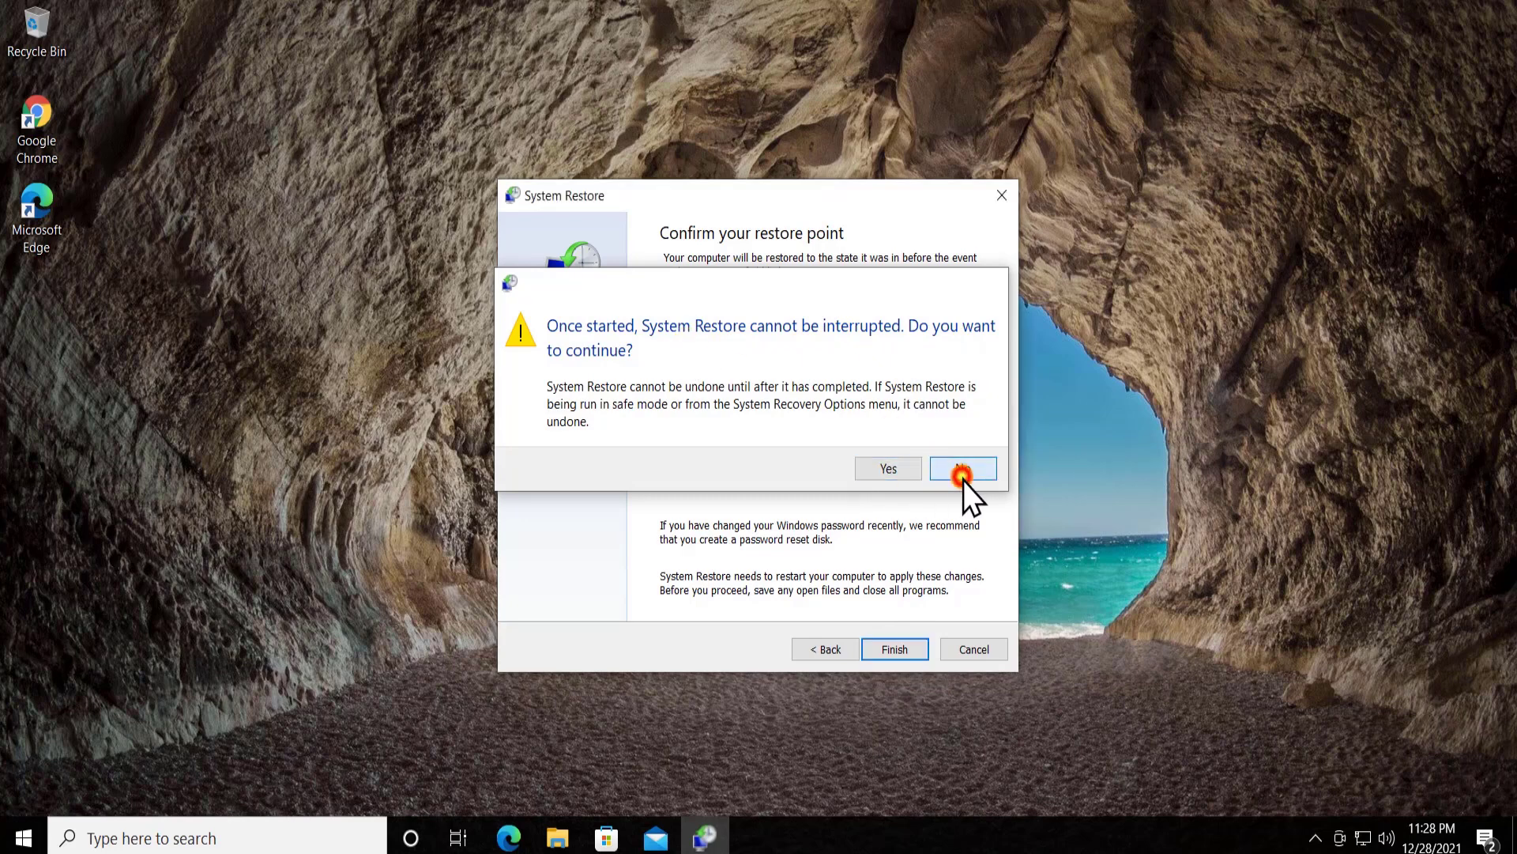
left_click(982, 649)
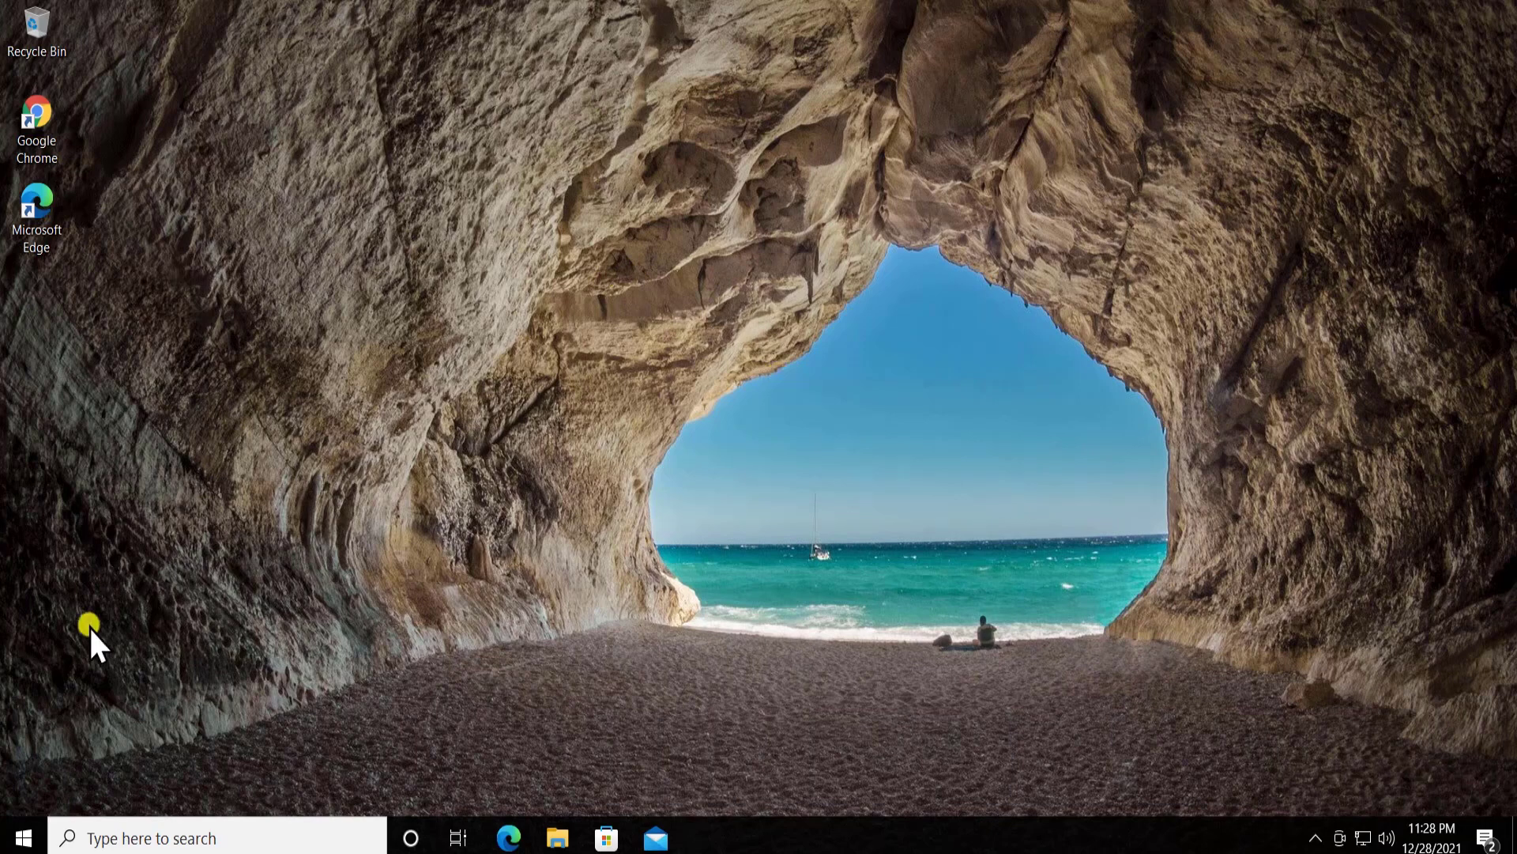
- Search for Windows Memory Diagnostic, run it as administrator to view its check options, and close it without choosing one
left_click(129, 836)
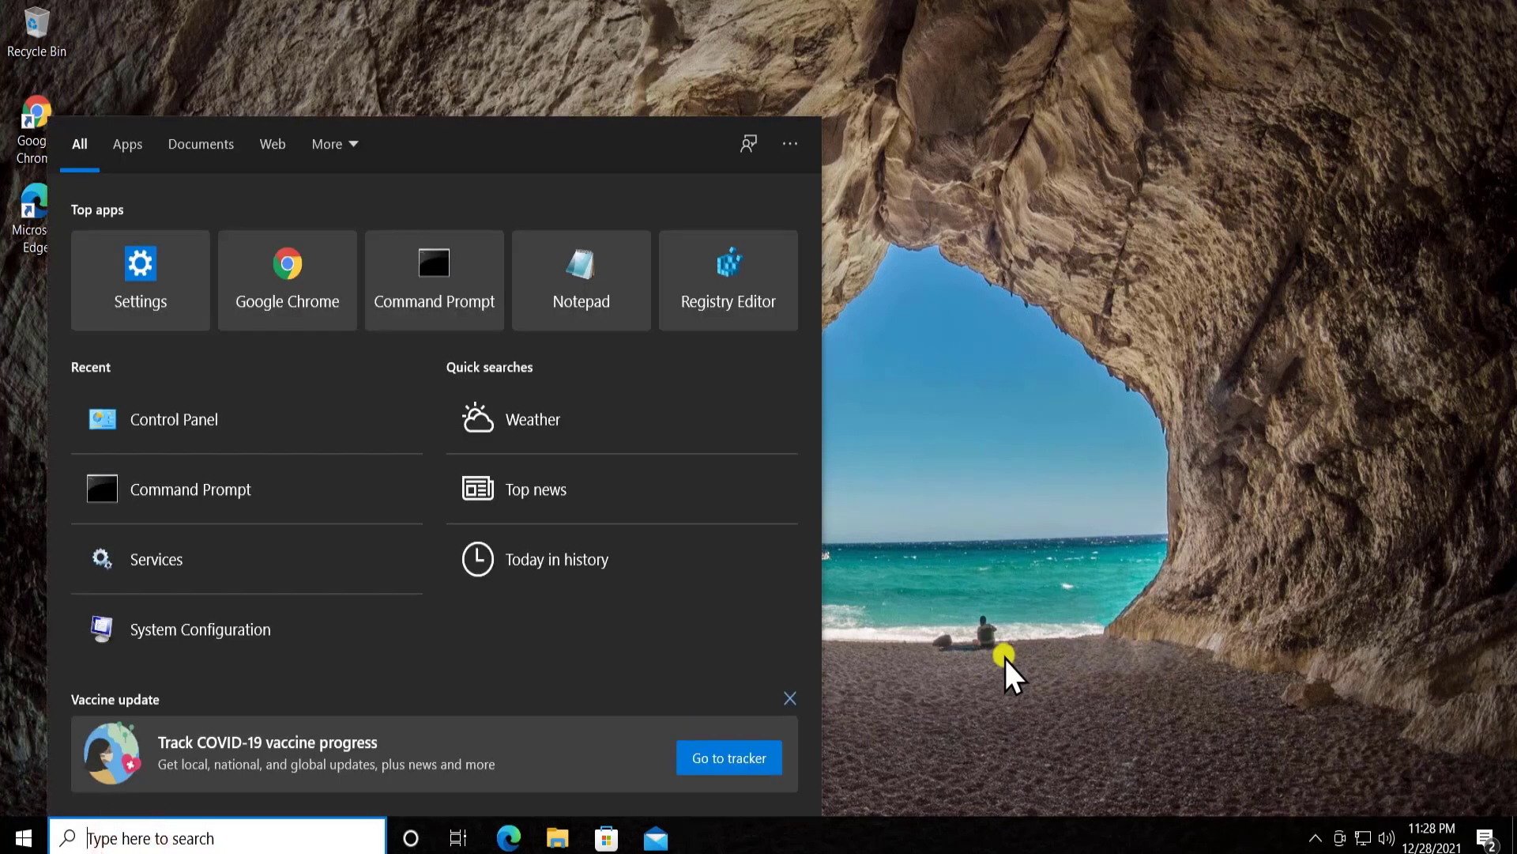
type("windows me")
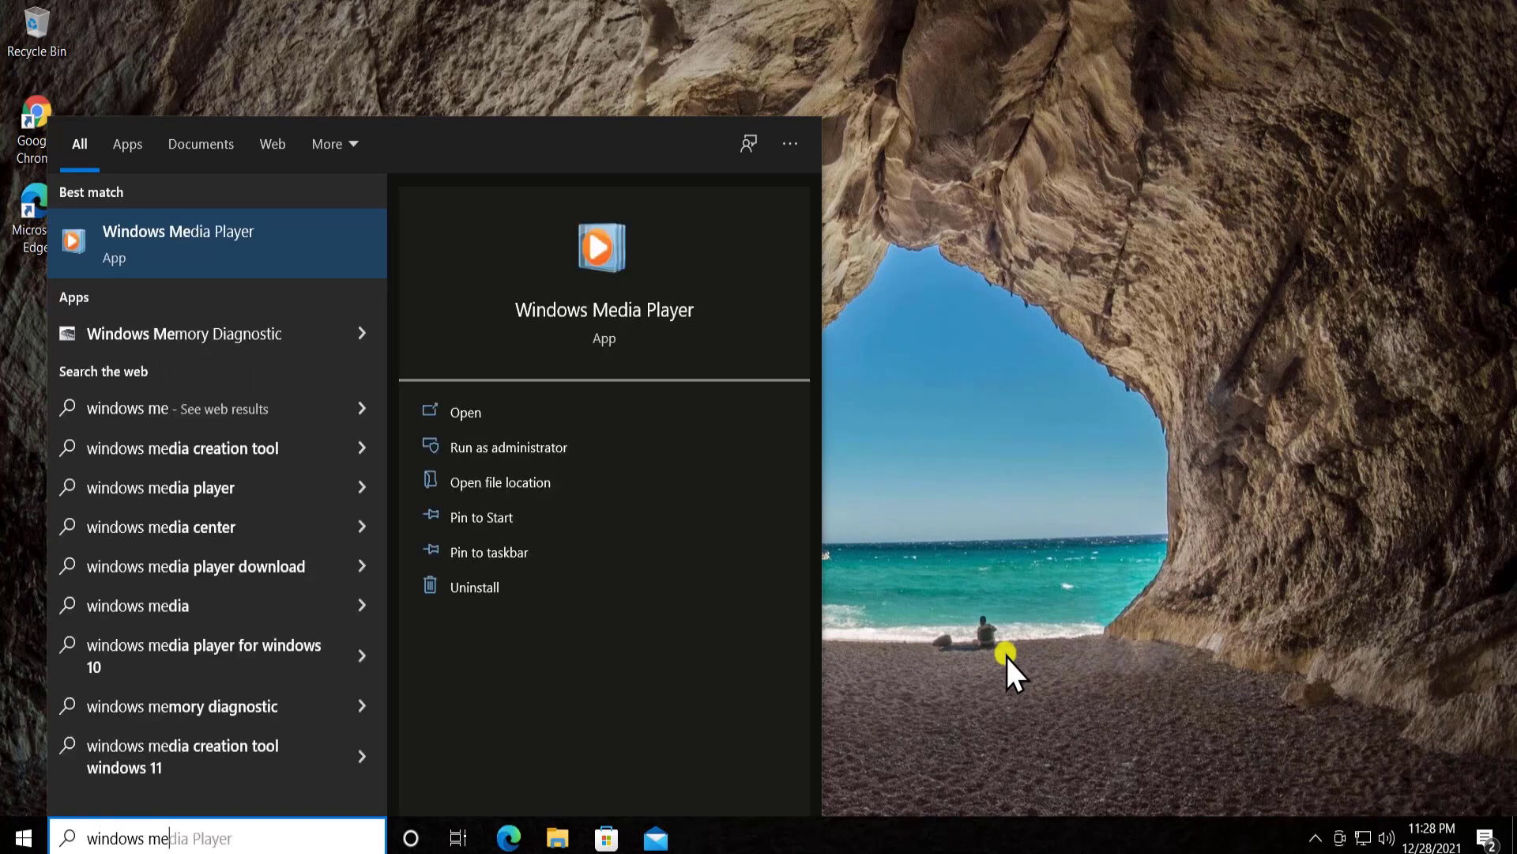
left_click(360, 336)
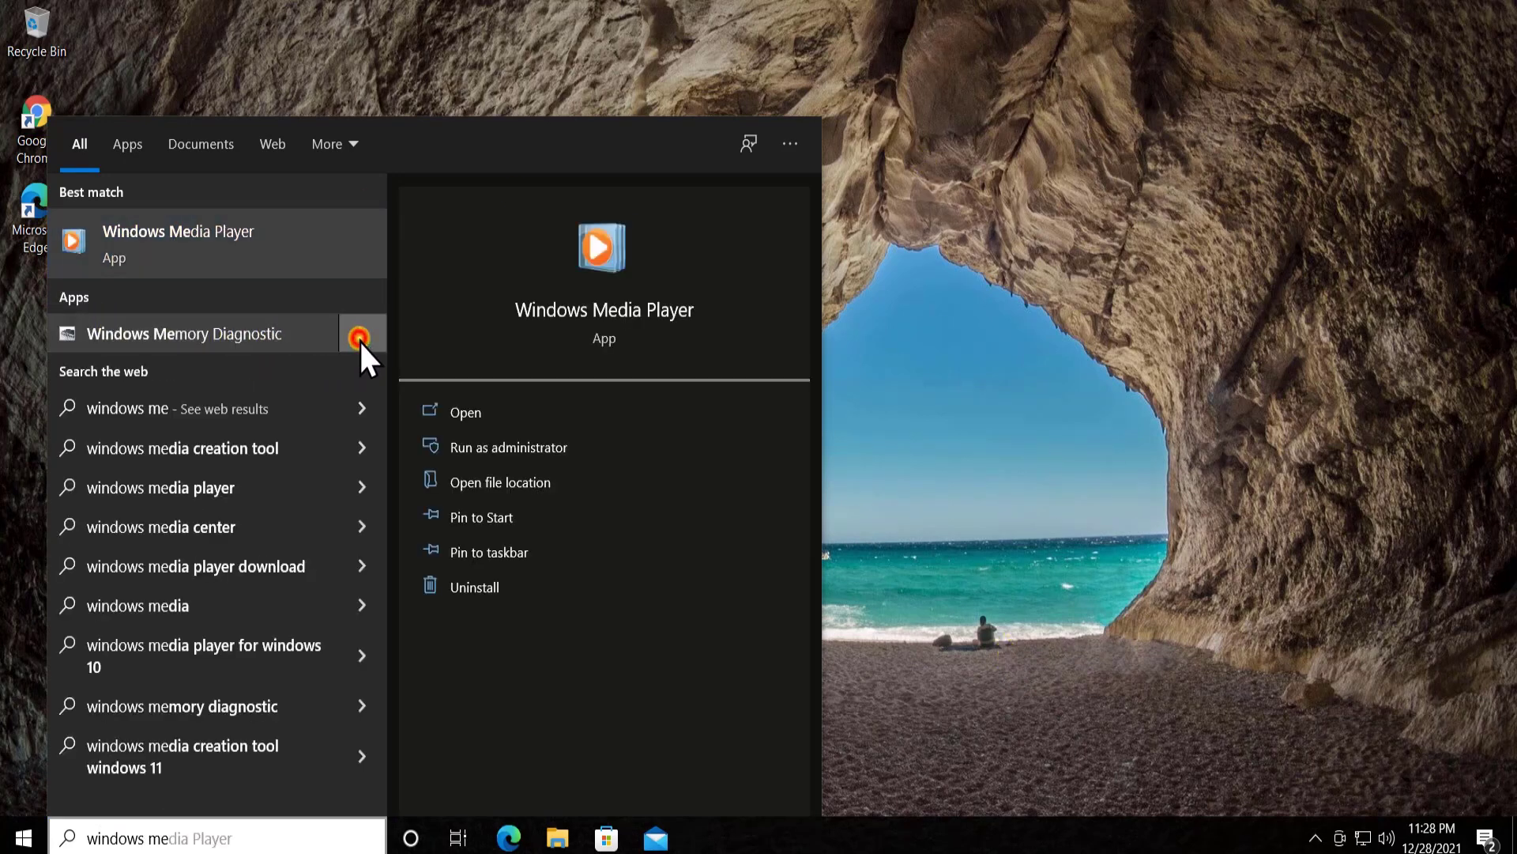
left_click(599, 448)
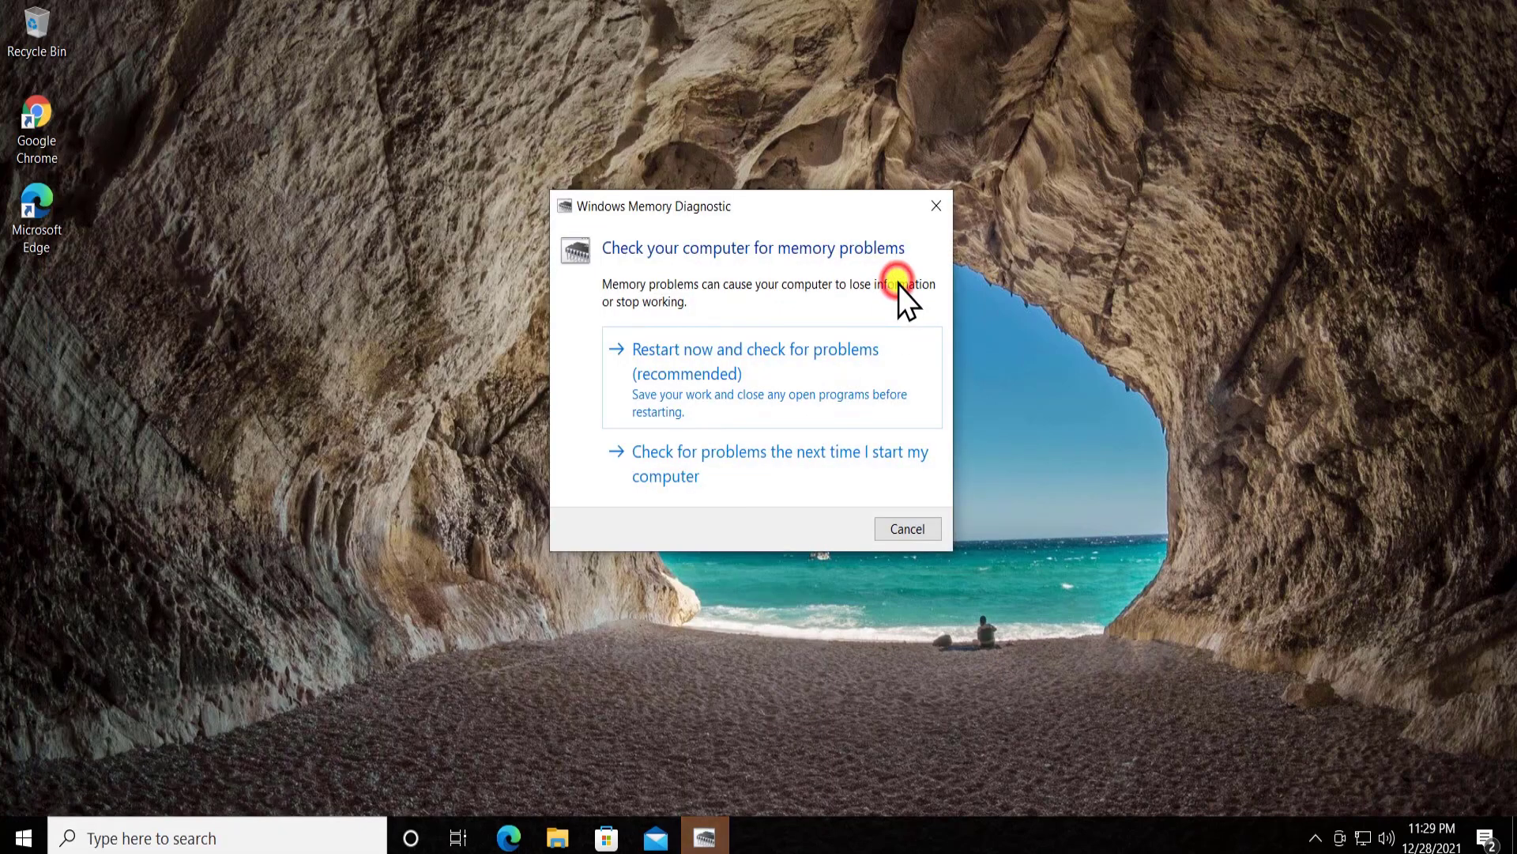
left_click(898, 285)
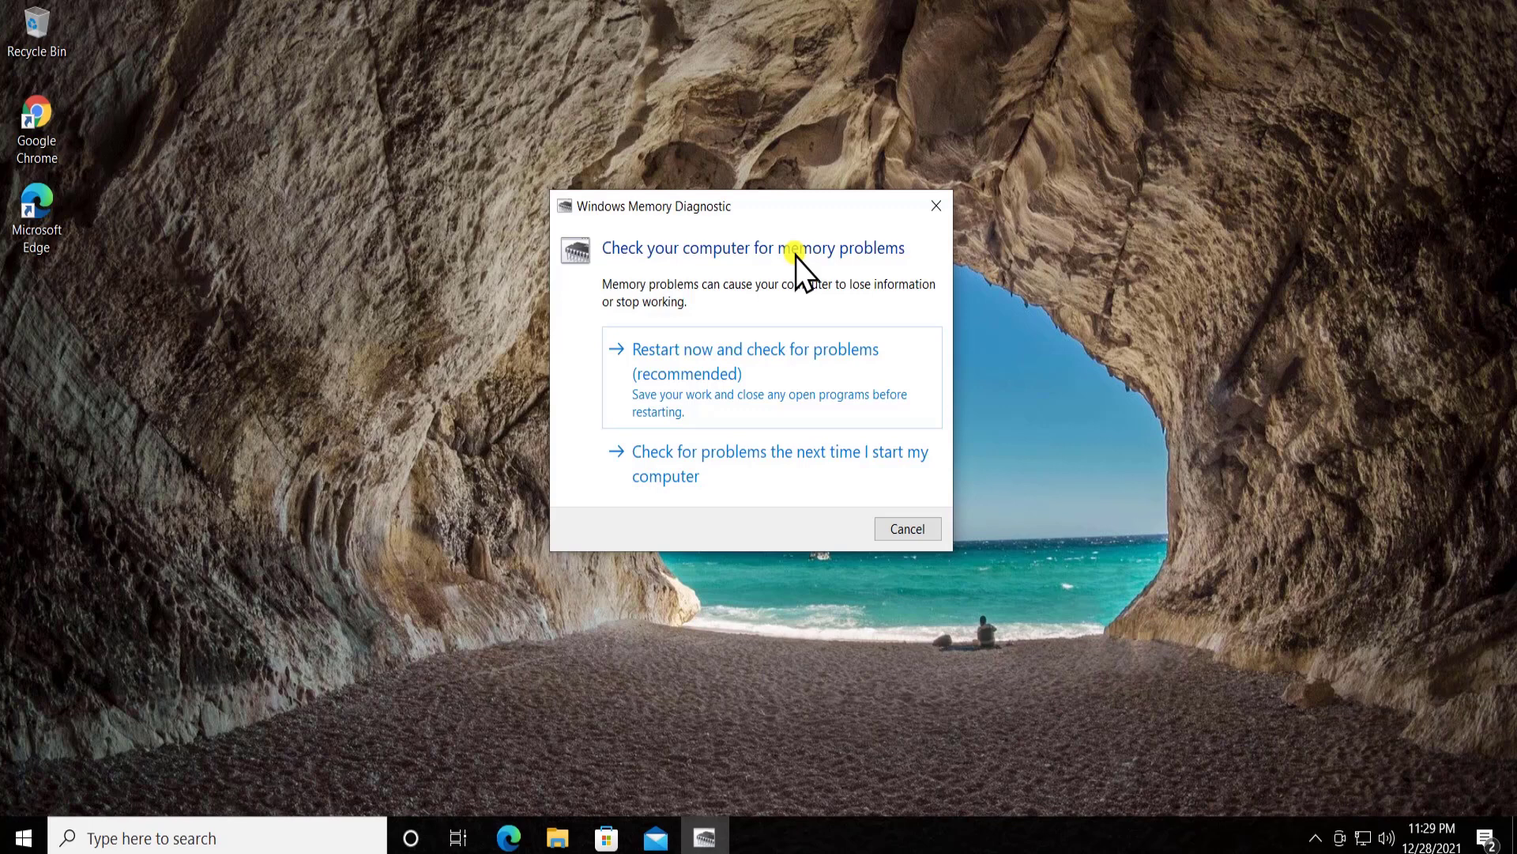
left_click(938, 207)
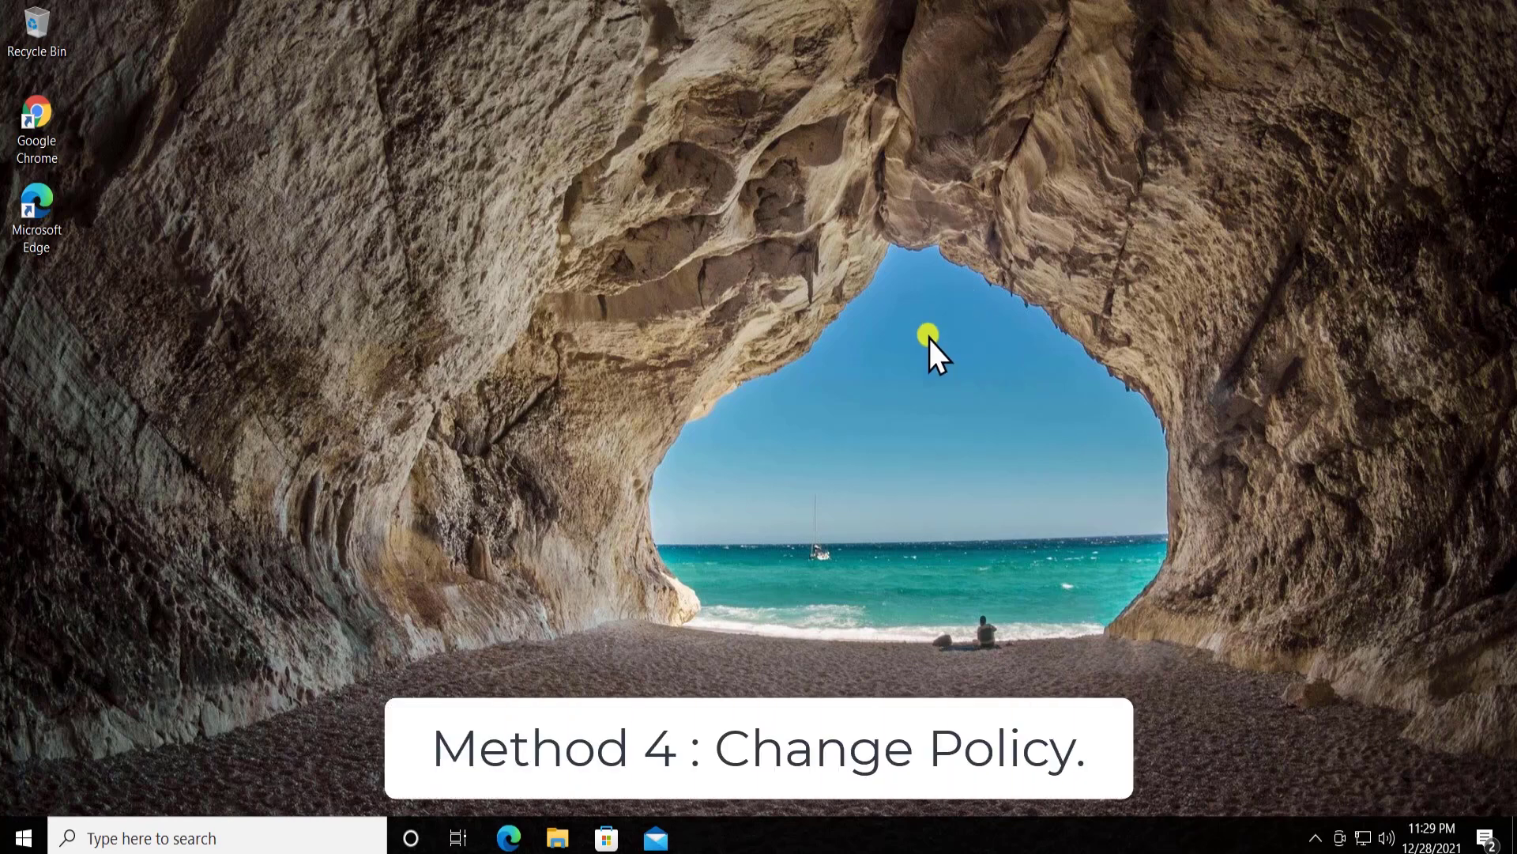
- Open Device Manager, expand the disk drives, and open the properties of VBOX HARDDISK
right_click(24, 838)
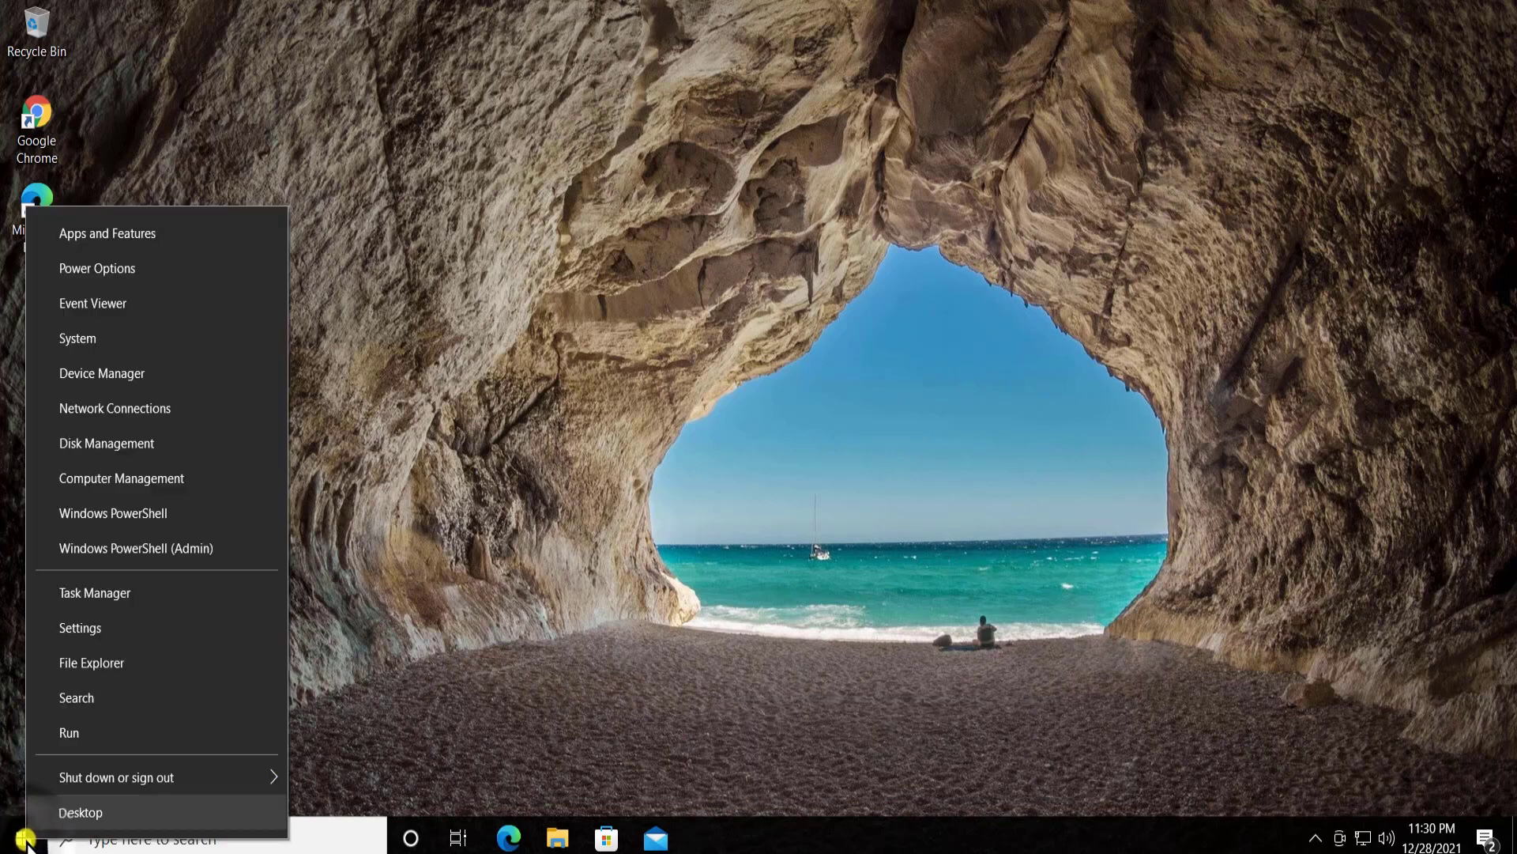
left_click(196, 373)
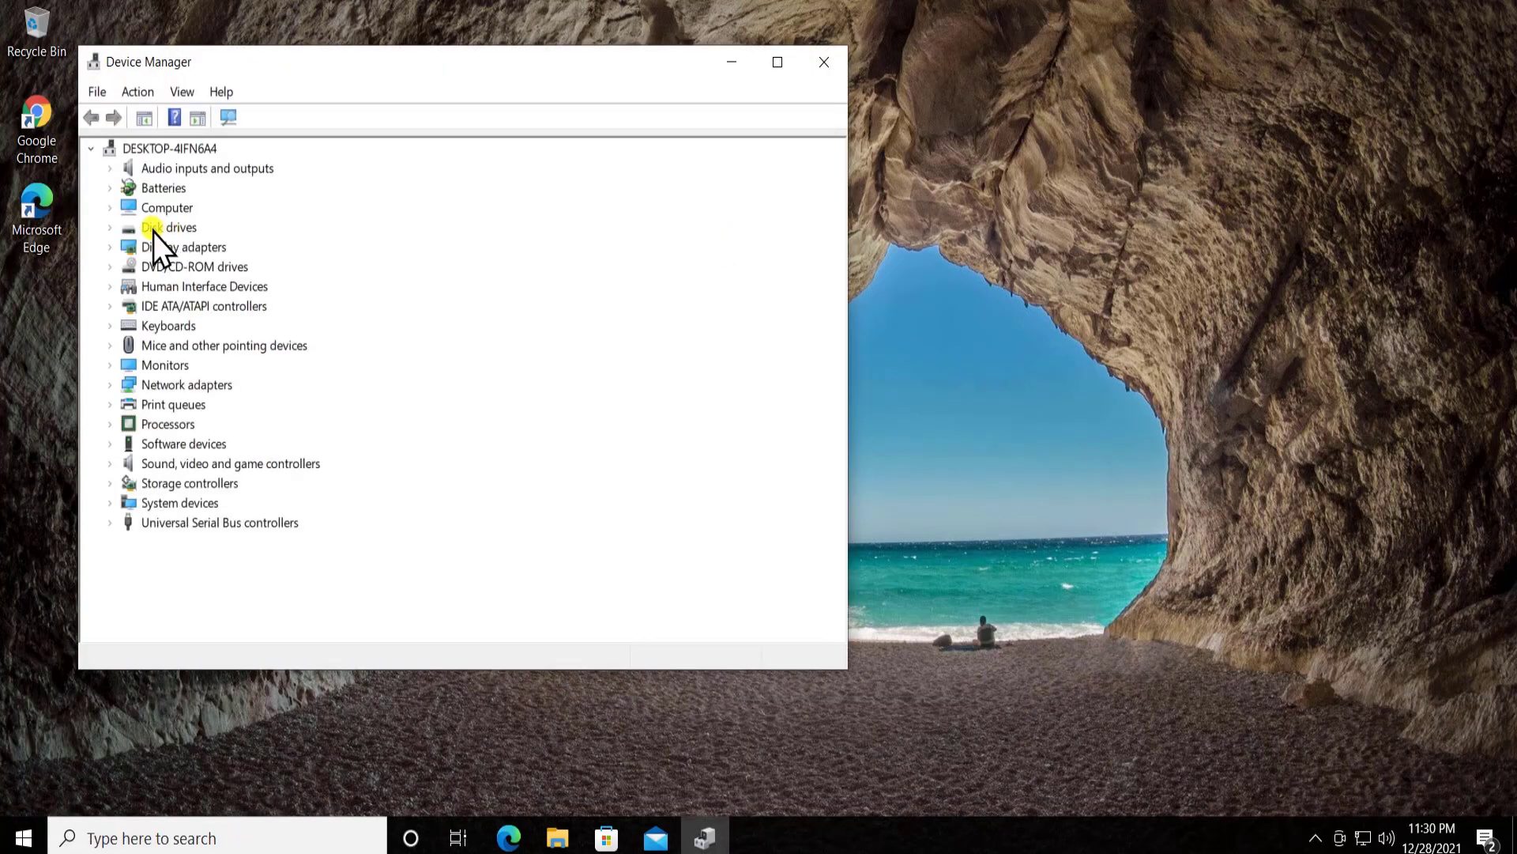
left_click(154, 228)
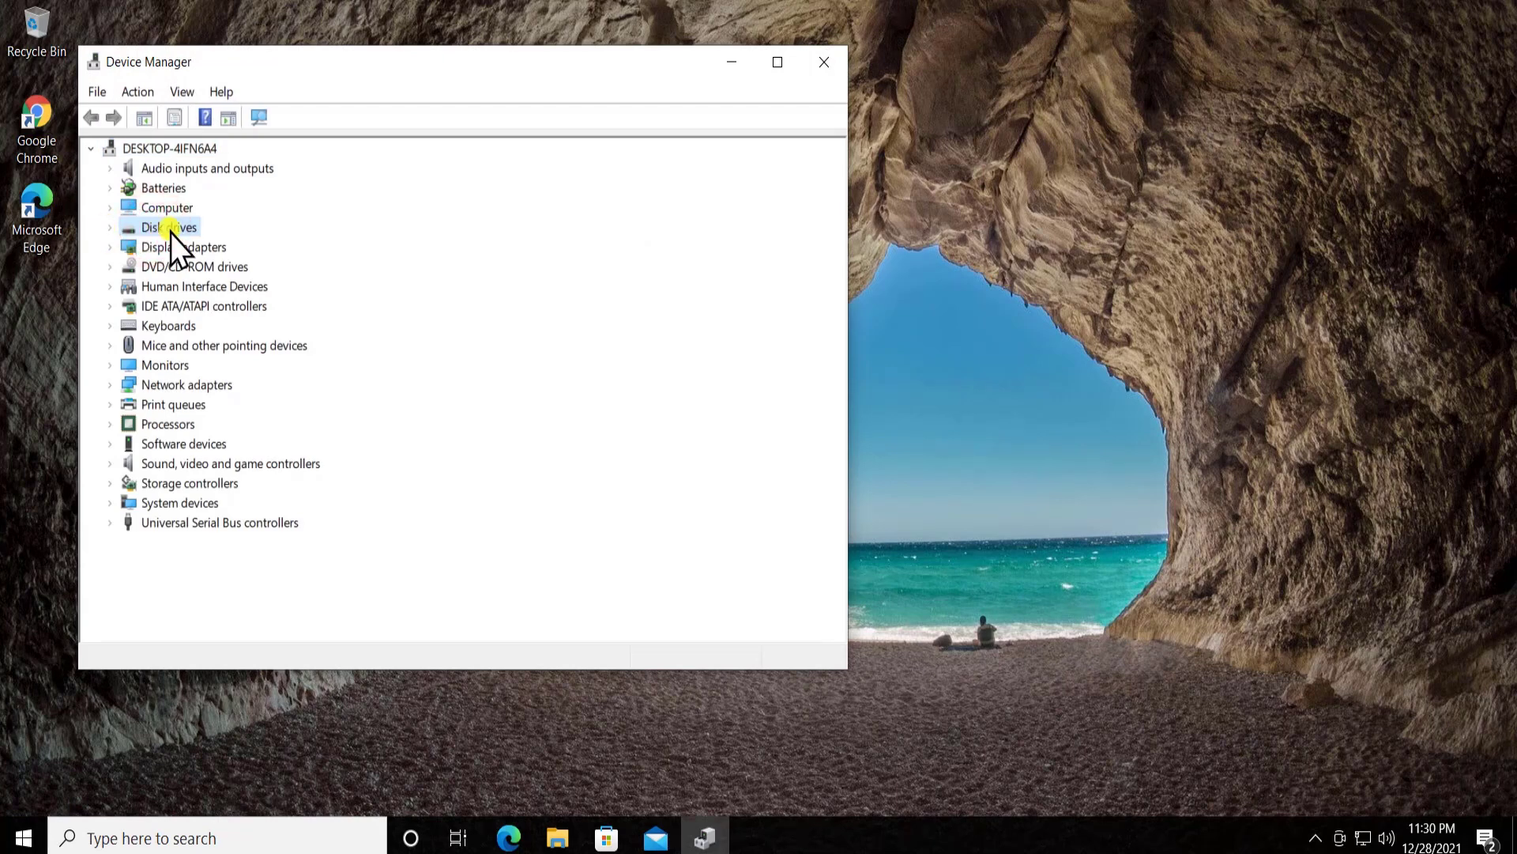
double_click(171, 234)
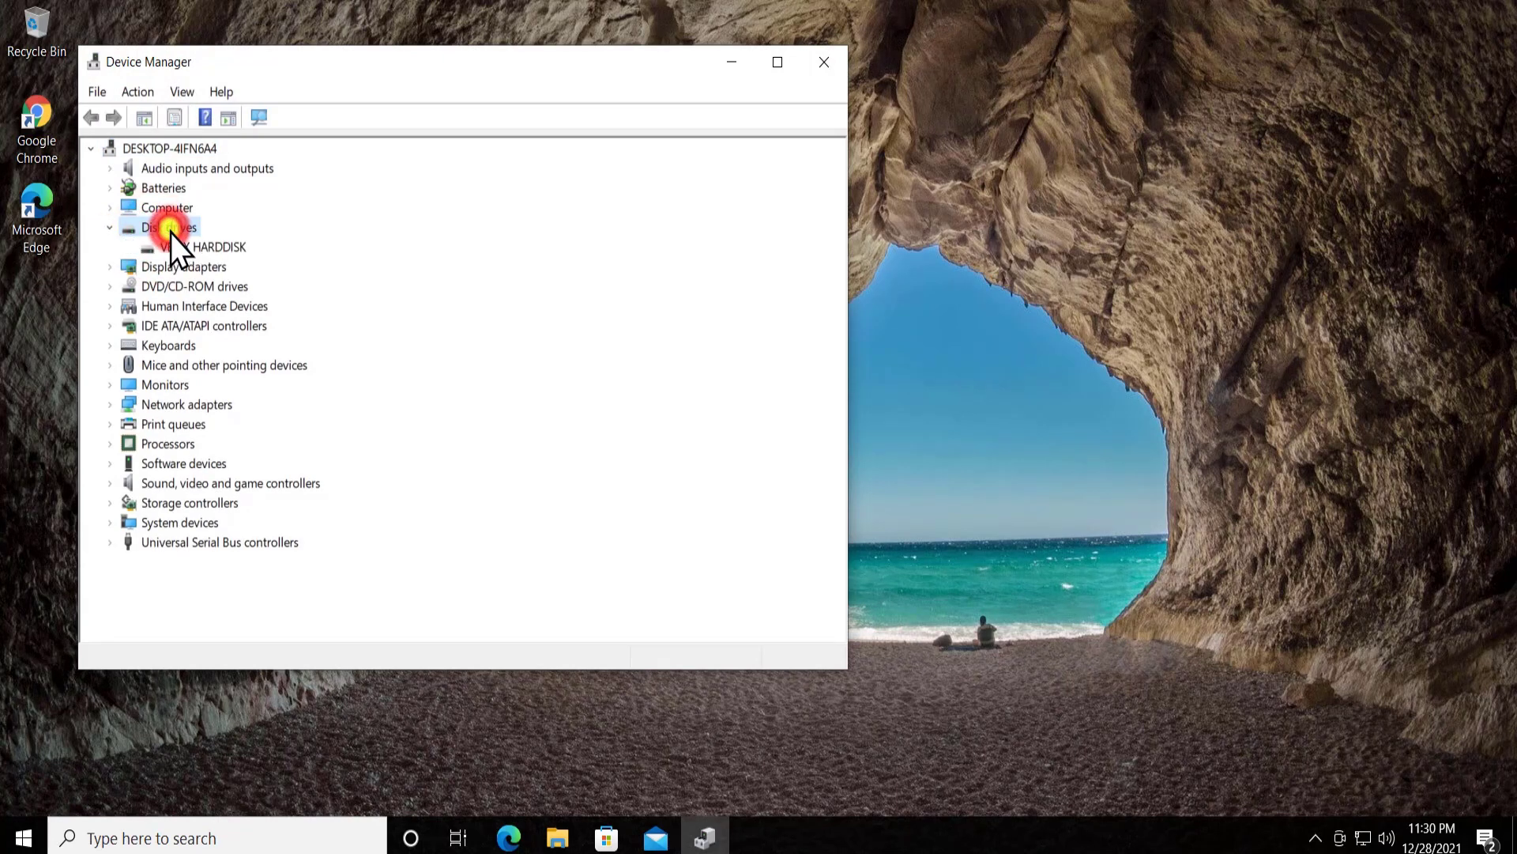
left_click(218, 248)
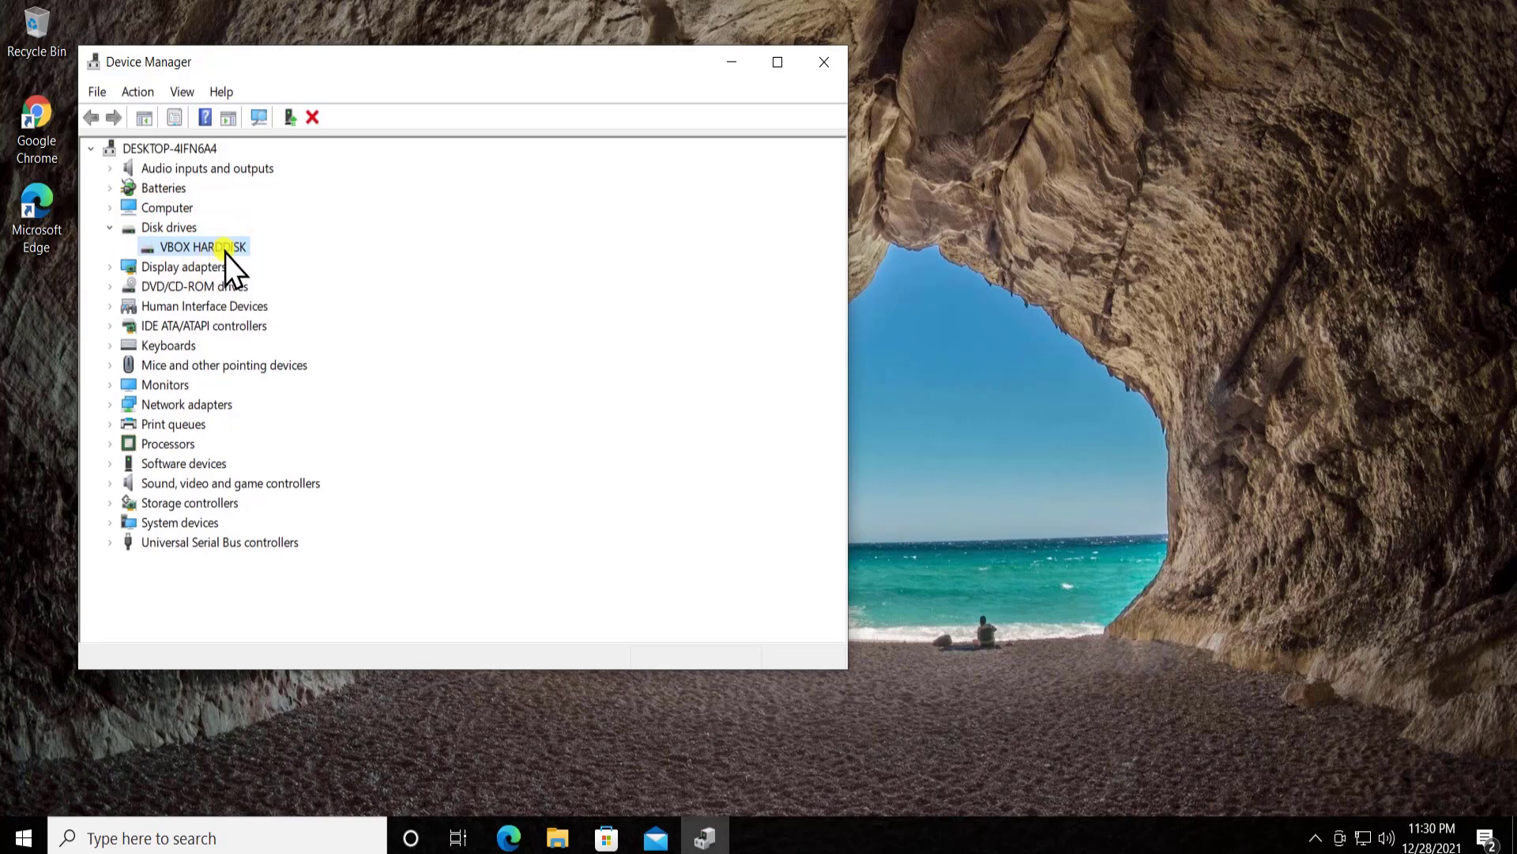
right_click(232, 250)
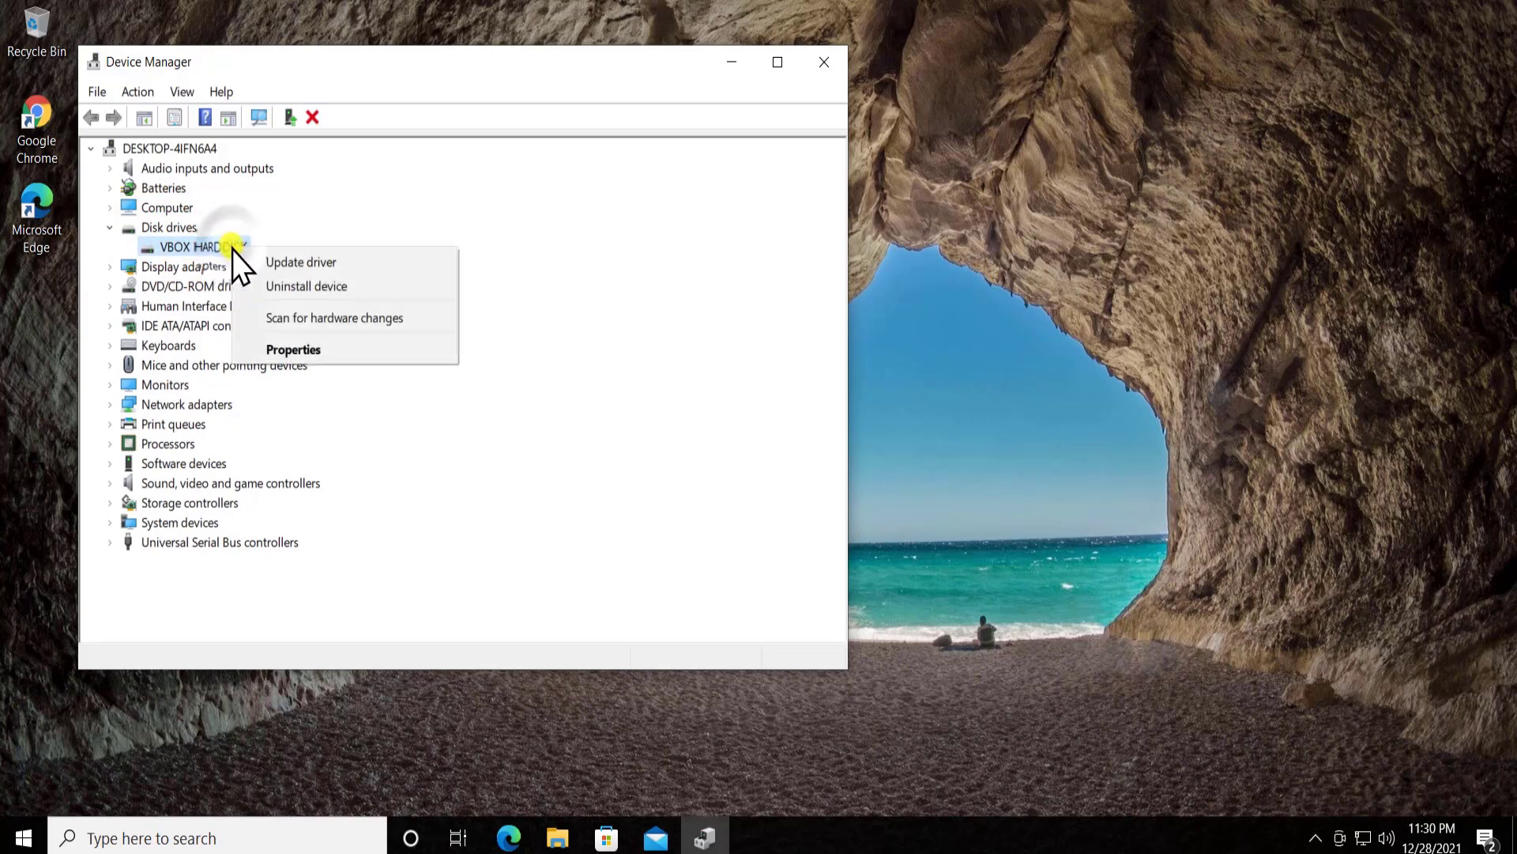
left_click(353, 350)
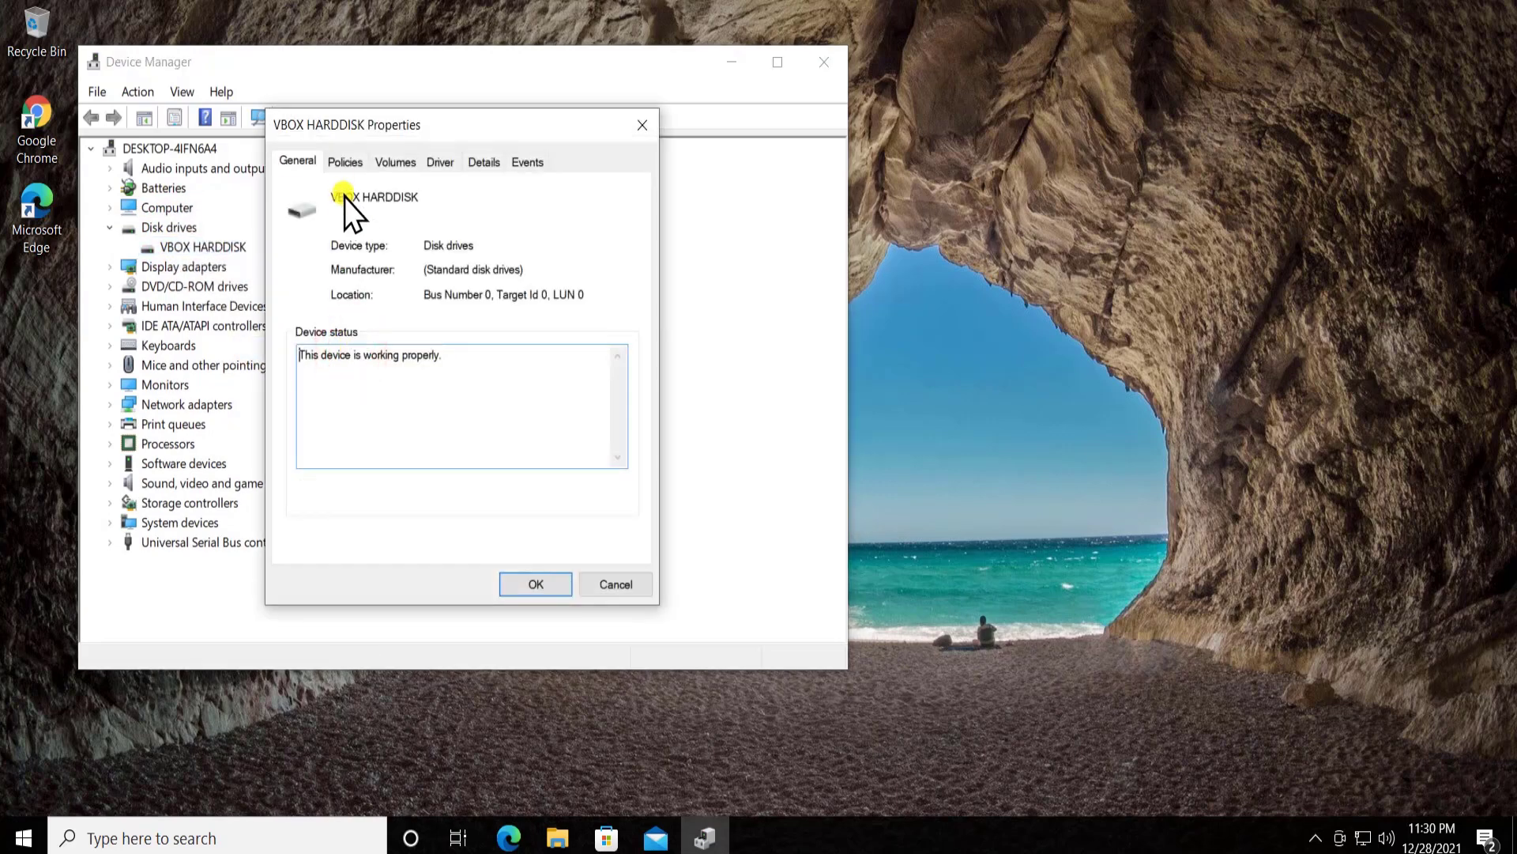
- In the disk's policies, turn write caching off and back on, accept the properties, and close Device Manager
left_click(344, 163)
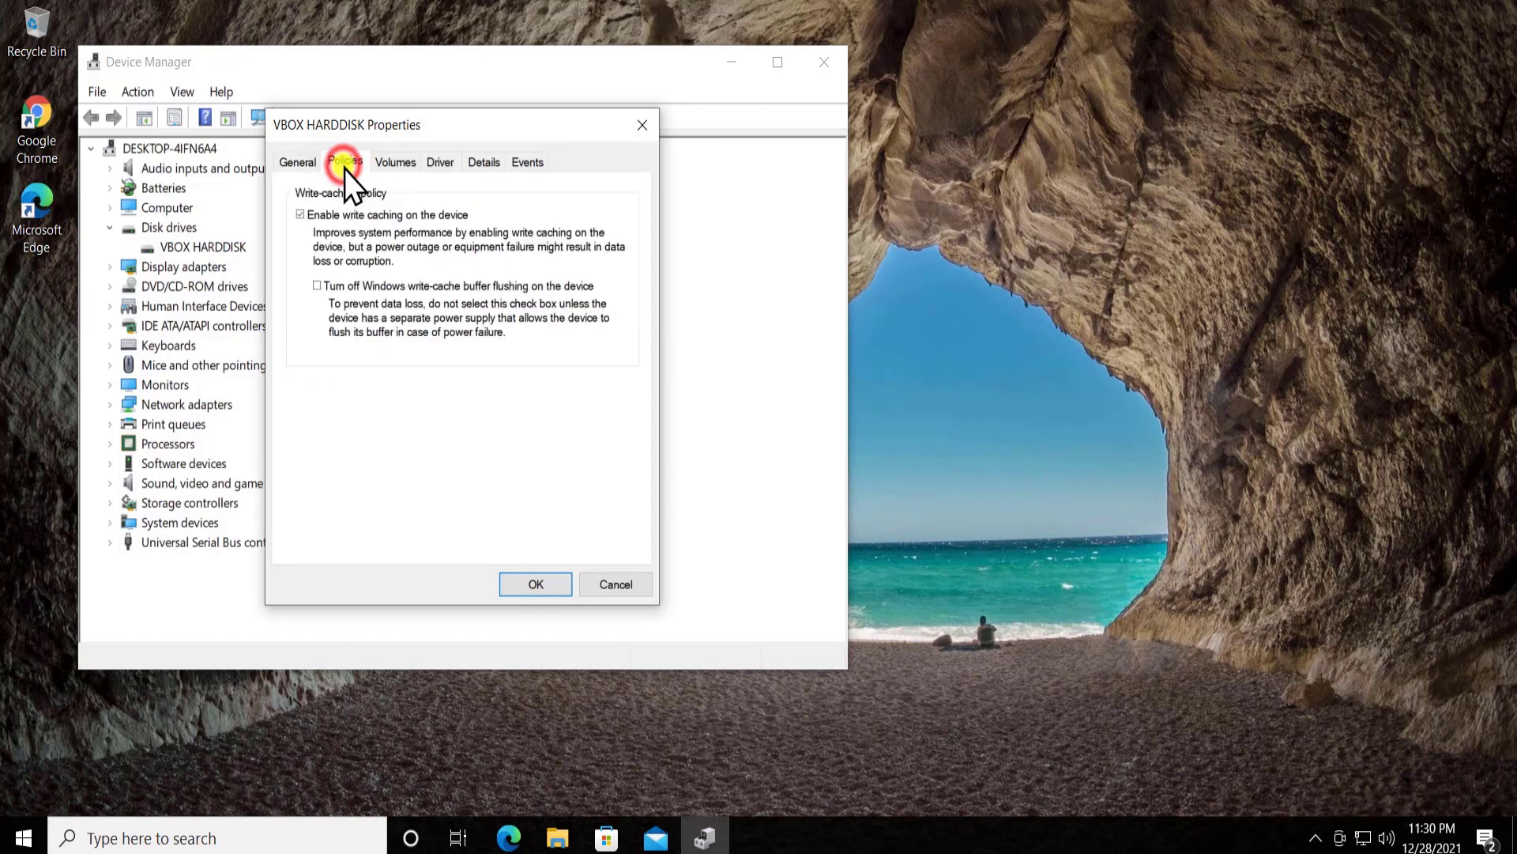
left_click(301, 218)
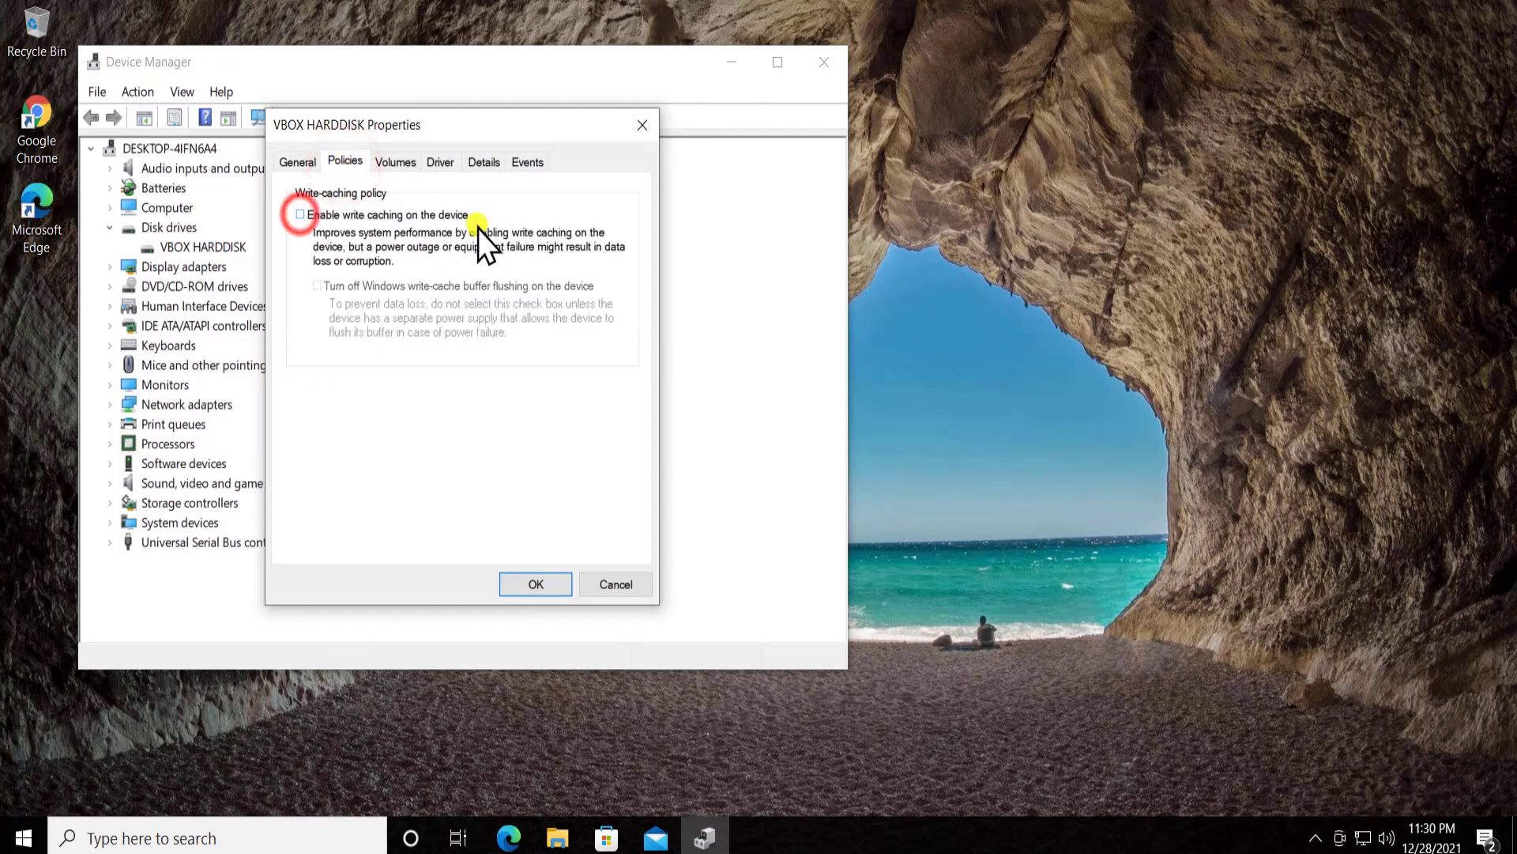
left_click(301, 216)
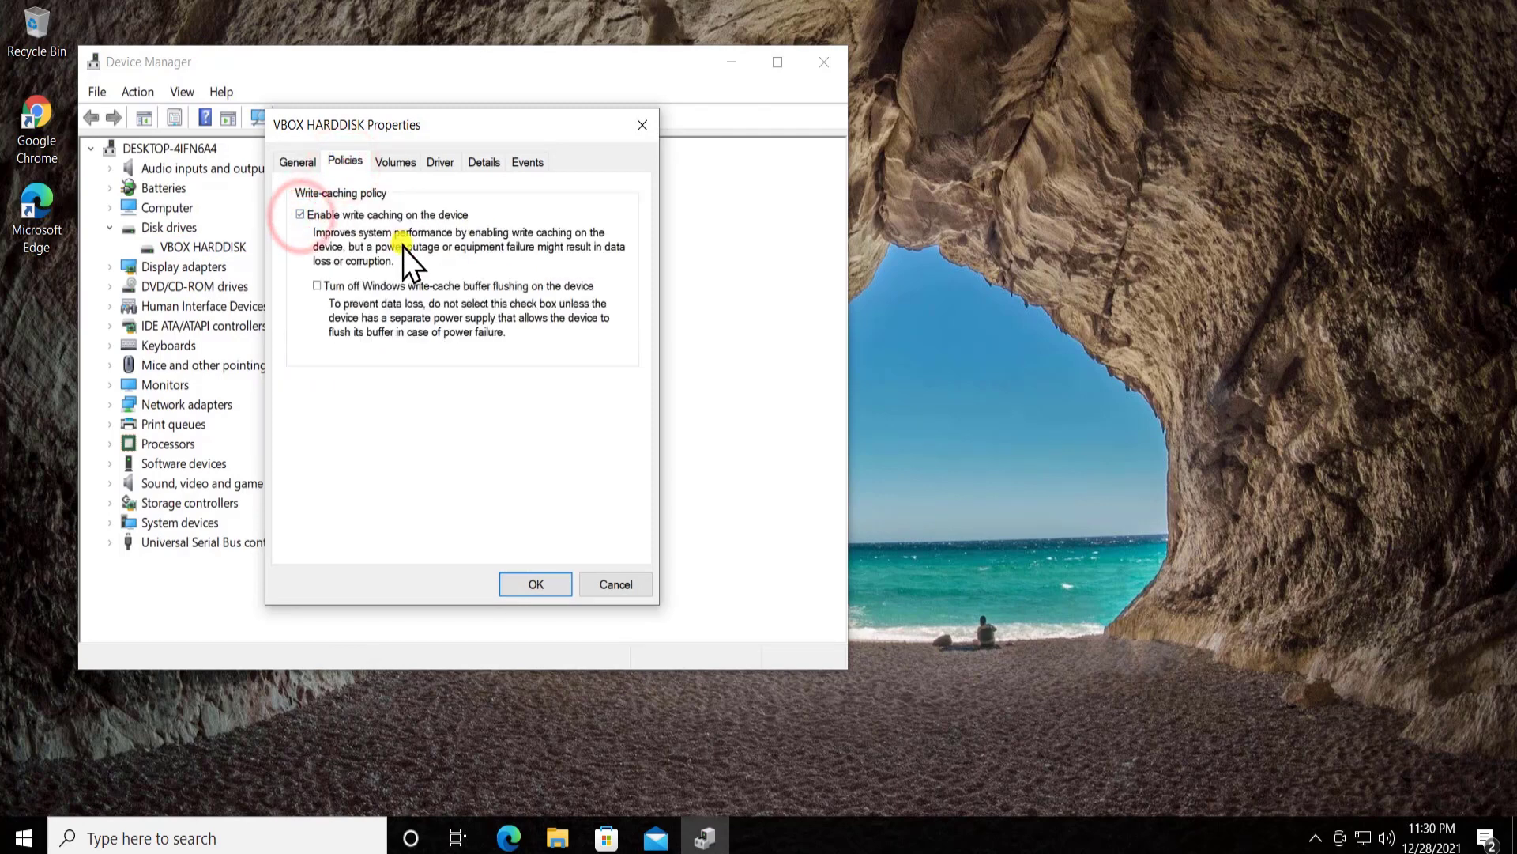
left_click(557, 587)
left_click(818, 56)
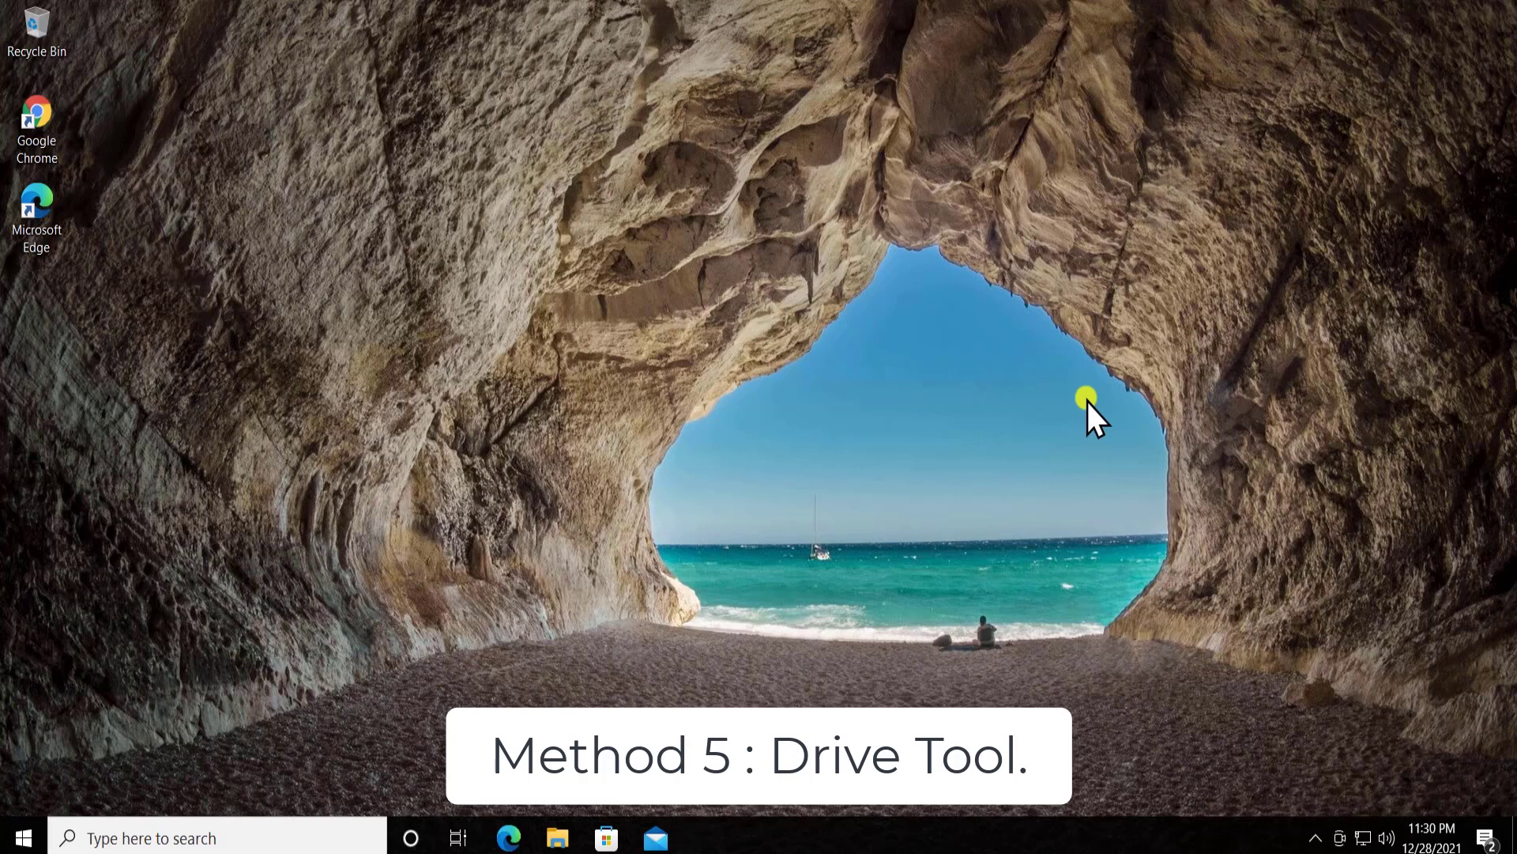
- Search Windows for the computer's drive overview and open This PC
left_click(163, 836)
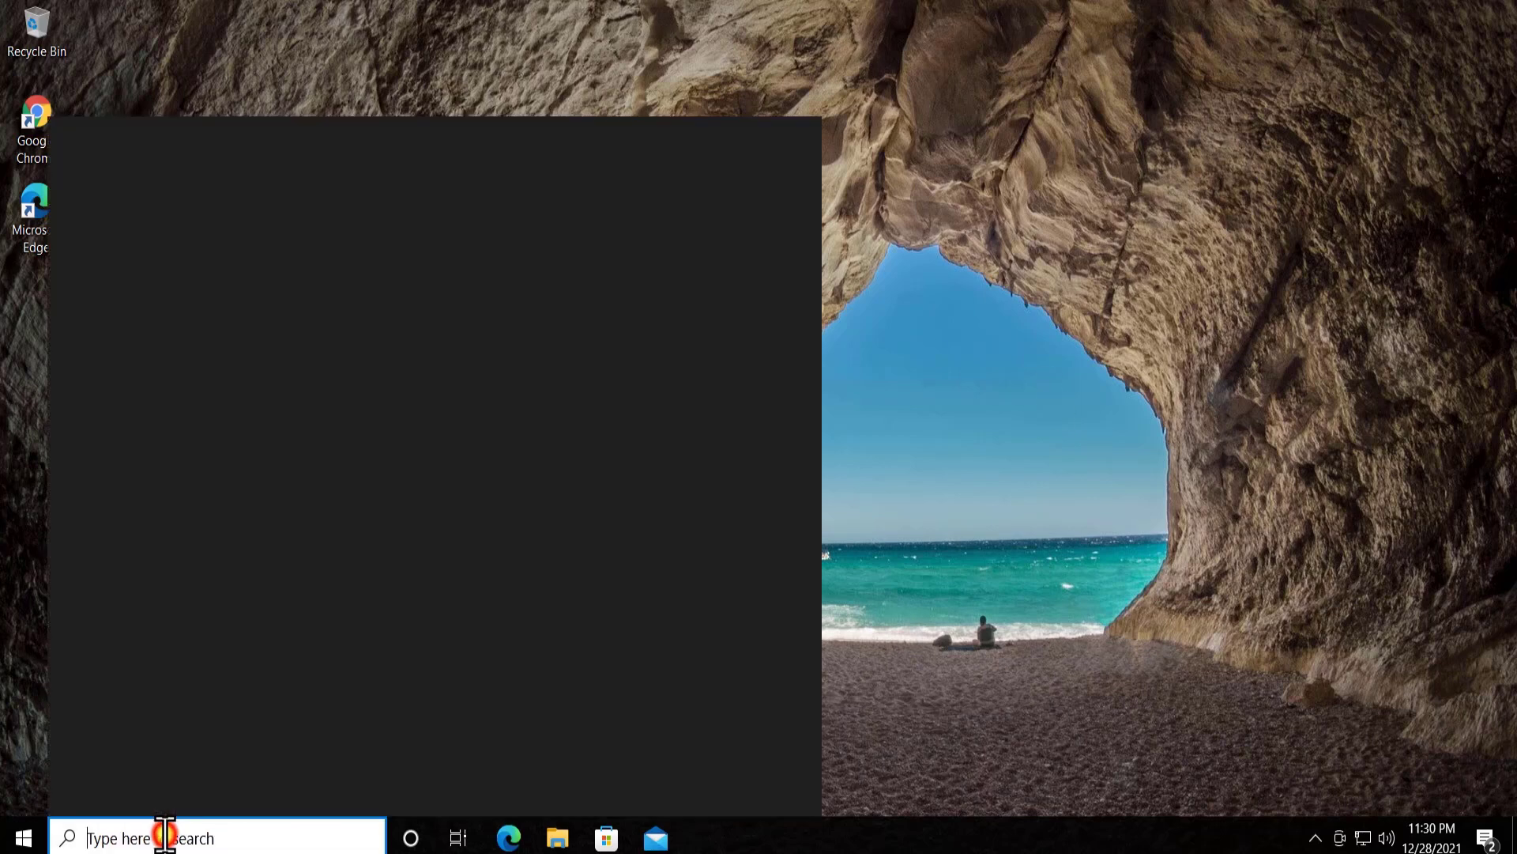
type("my p")
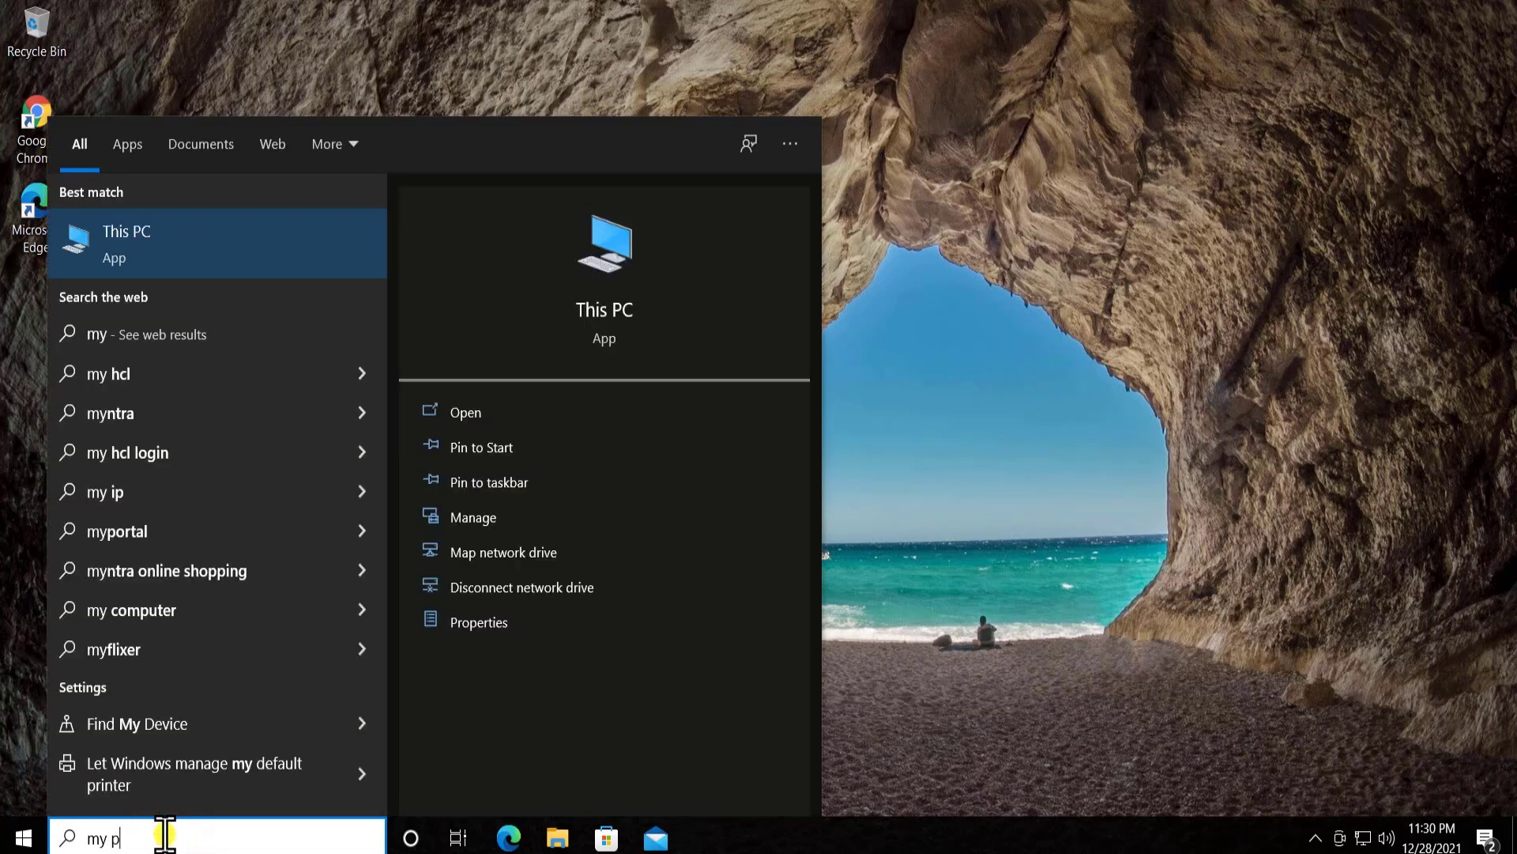
left_click(449, 409)
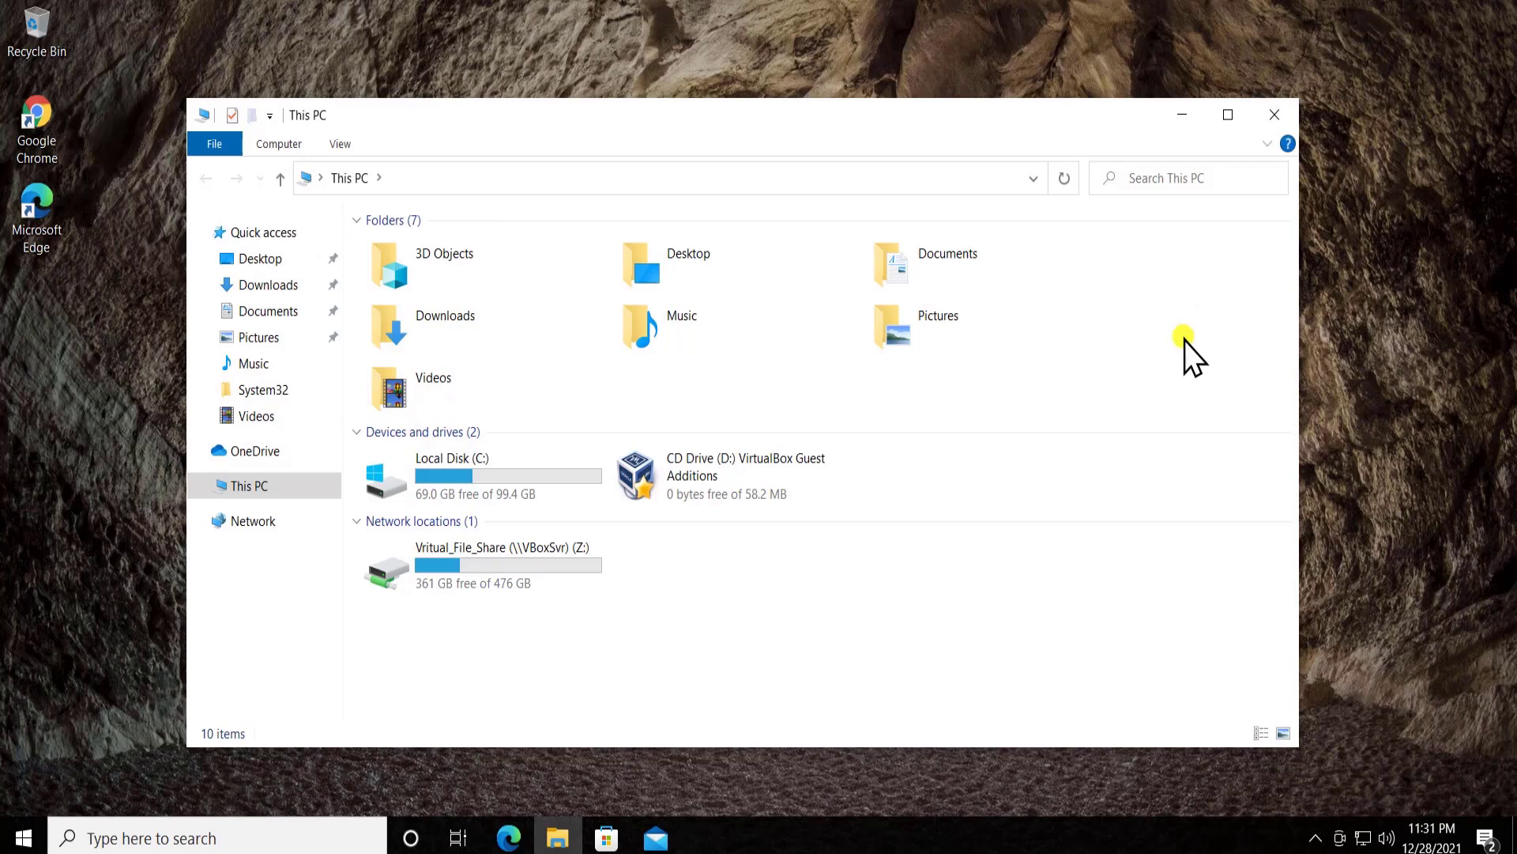
- Open a second File Explorer window, move it aside, and display This PC in it
key("super+e")
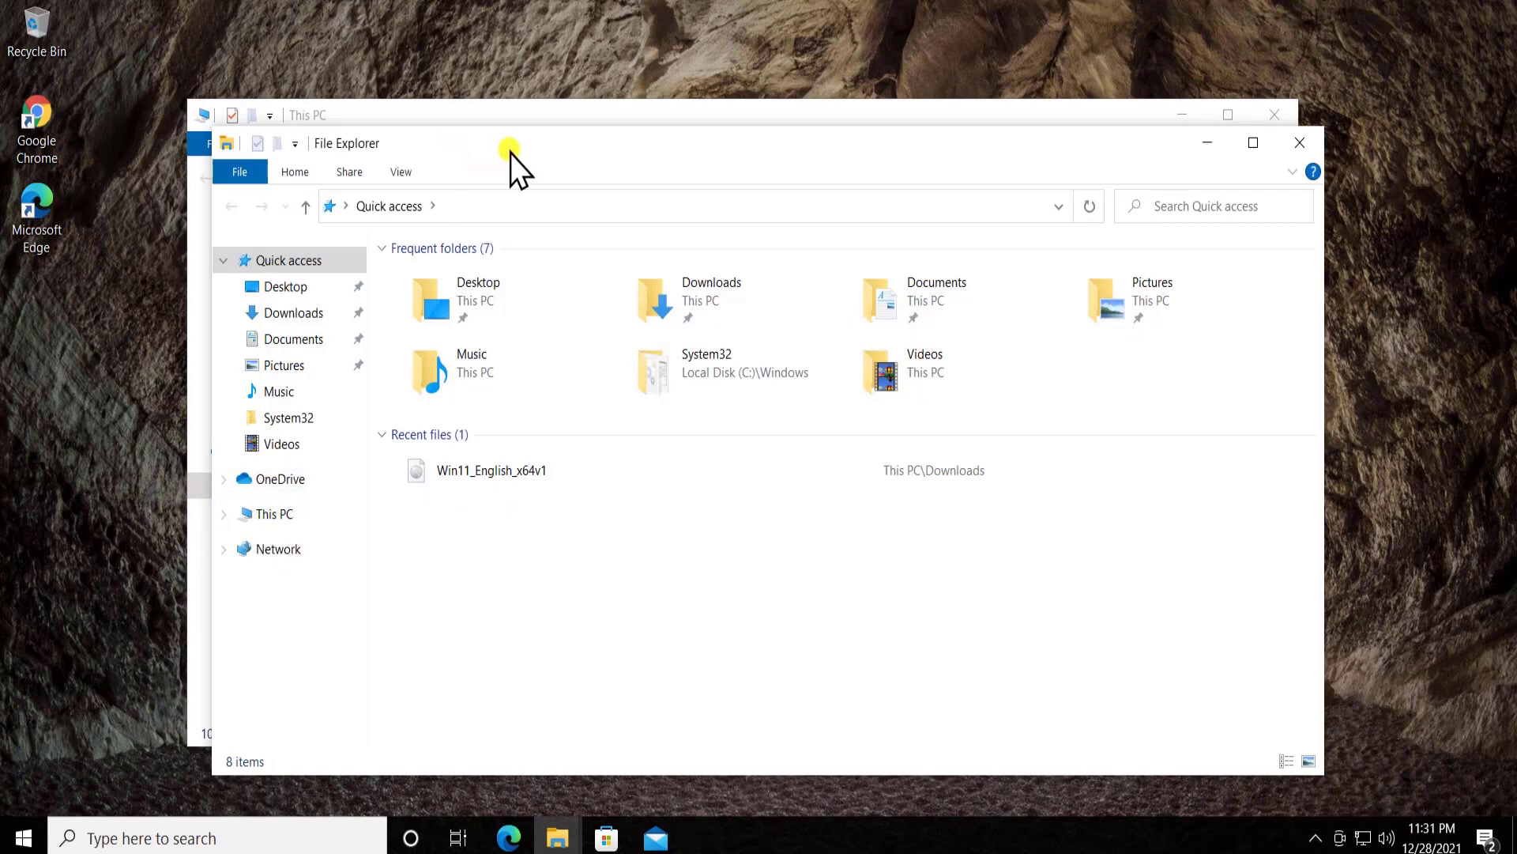
left_click_drag(511, 153, 709, 149)
left_click(492, 510)
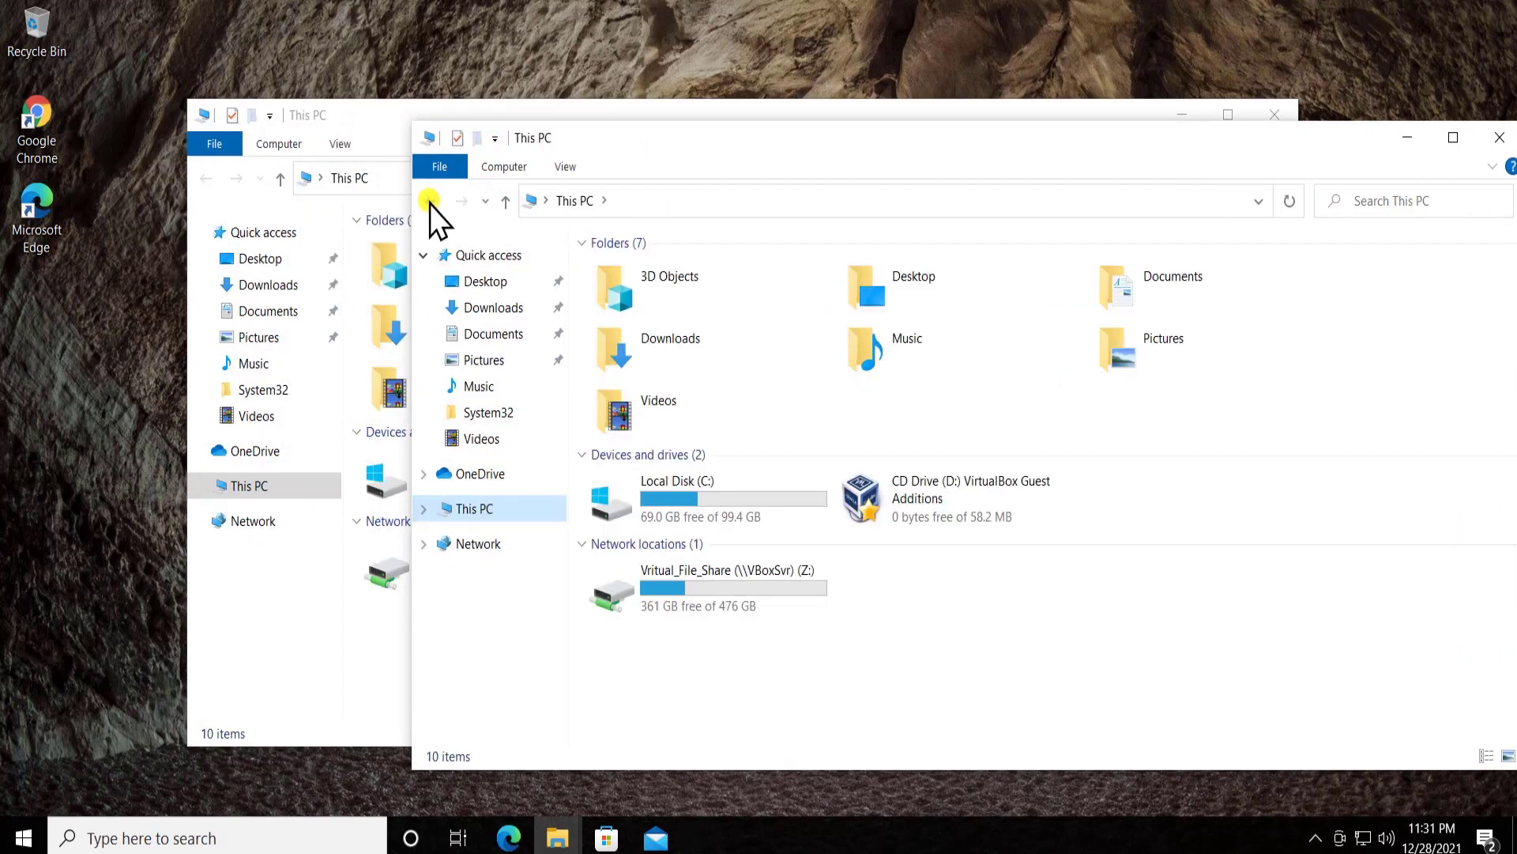
left_click(430, 201)
left_click(498, 512)
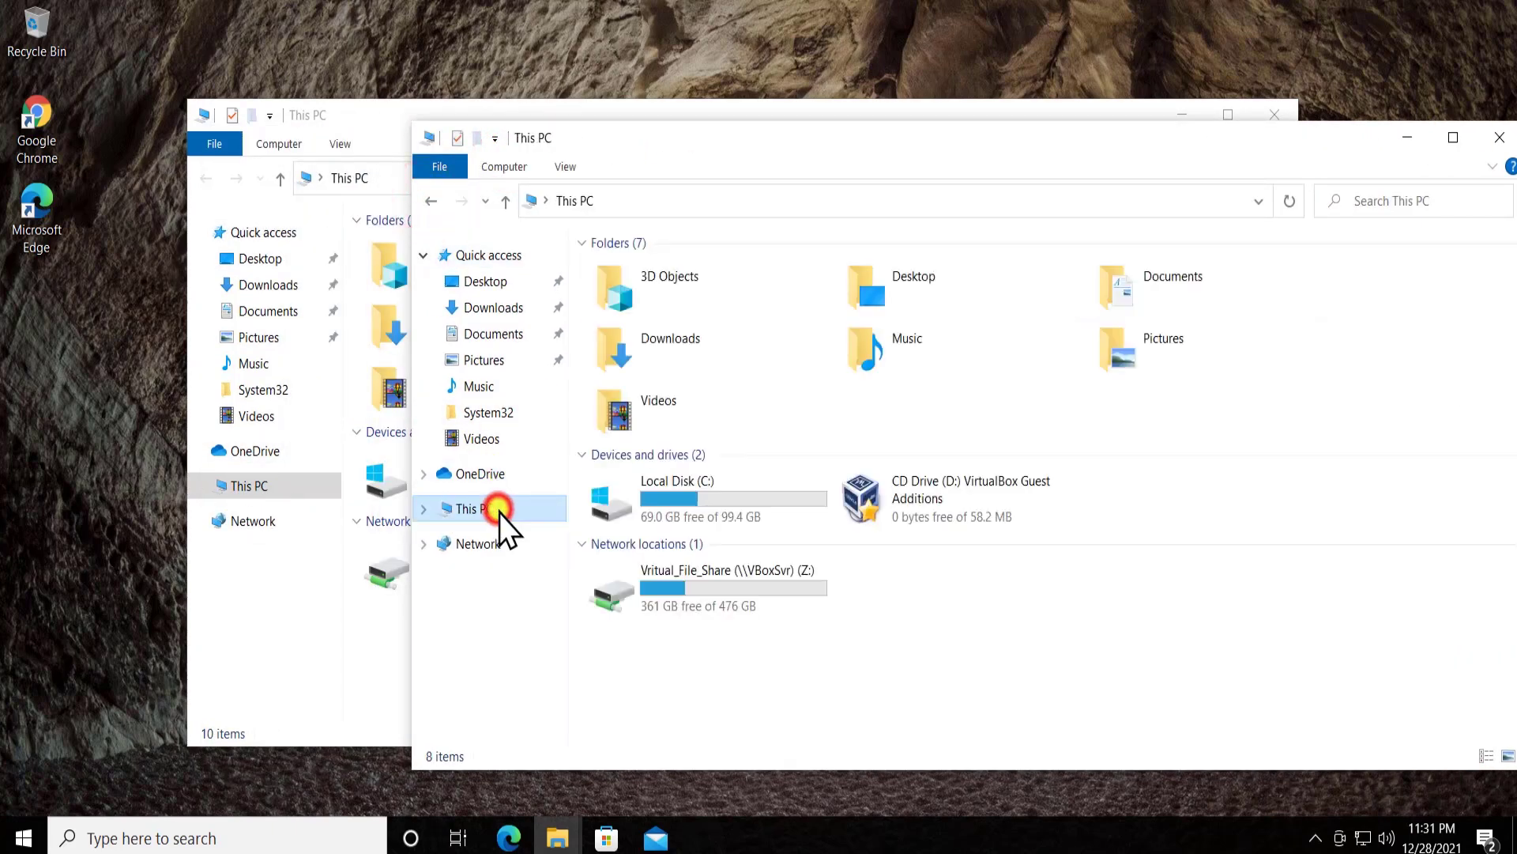
- Close the second File Explorer window and open the properties of Local Disk (C:) from the remaining This PC window
left_click(730, 495)
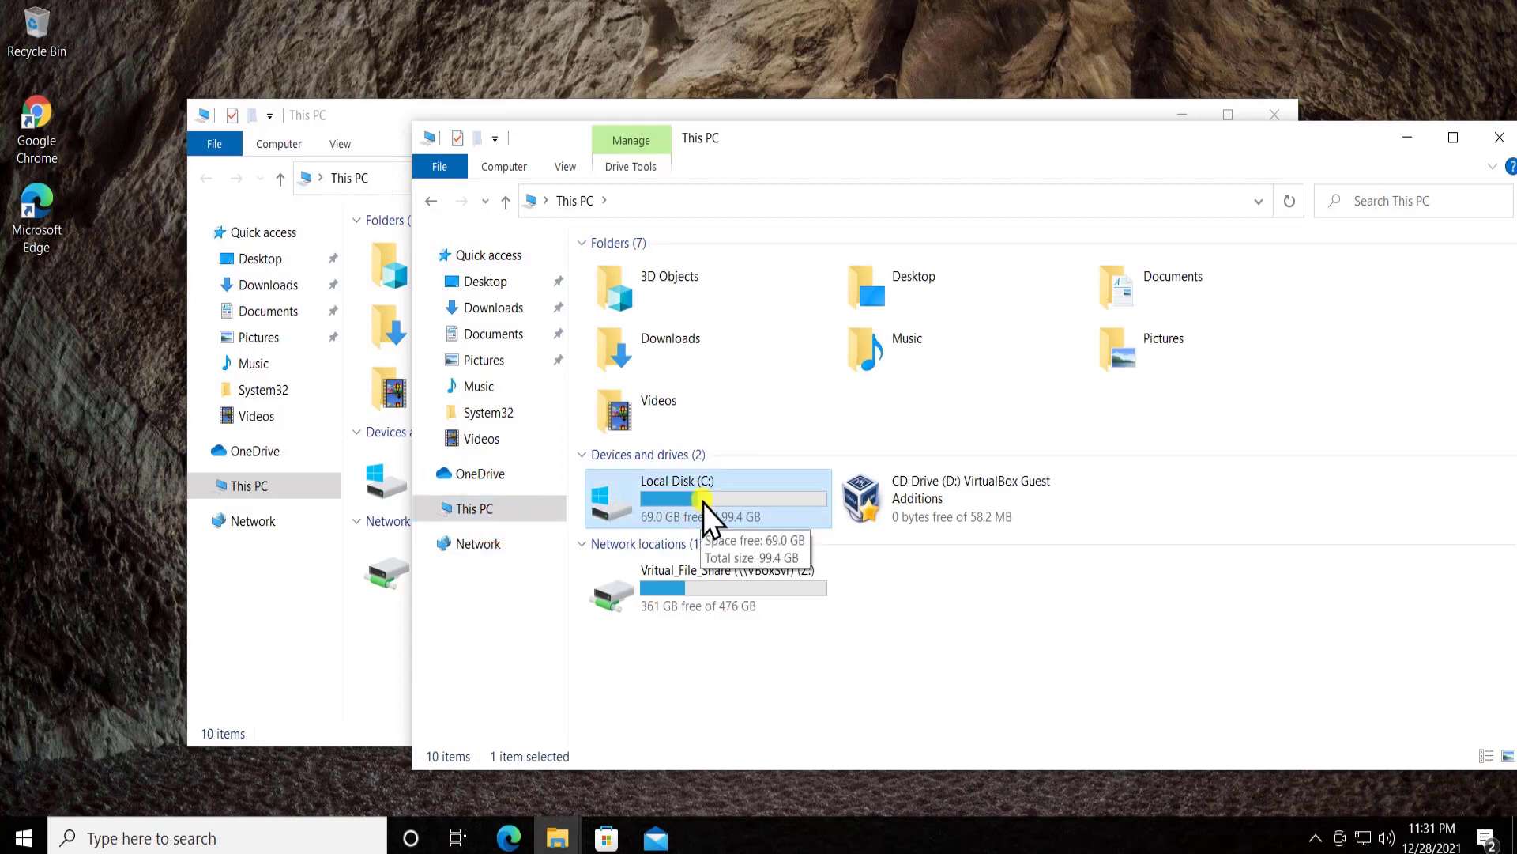
left_click(1498, 137)
left_click(438, 482)
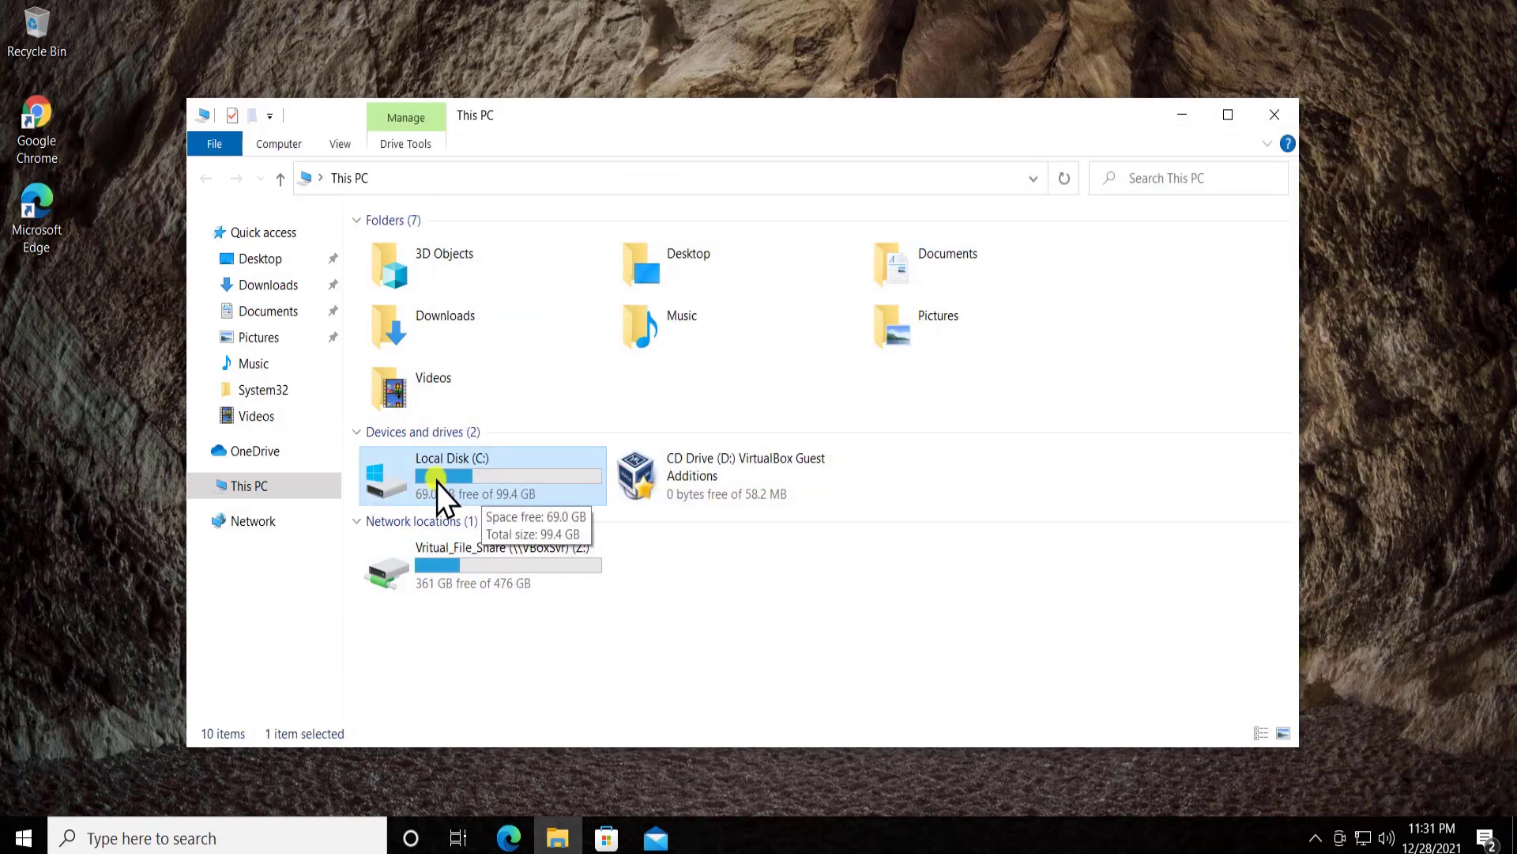
right_click(487, 470)
left_click(541, 451)
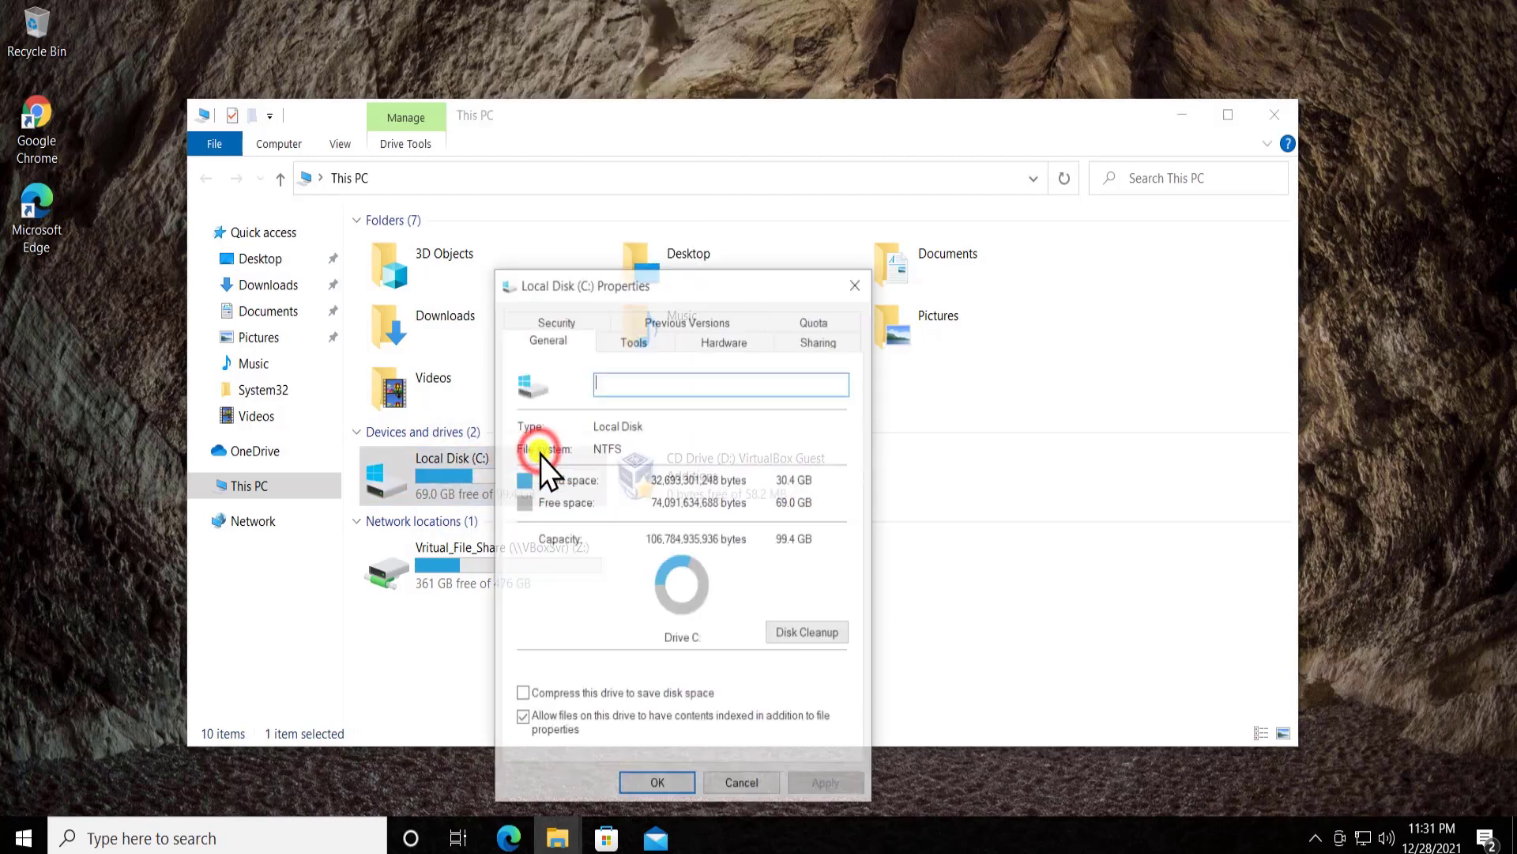
- Run an error-checking scan on drive C:, then close the scan report, the drive properties, and File Explorer
left_click(650, 339)
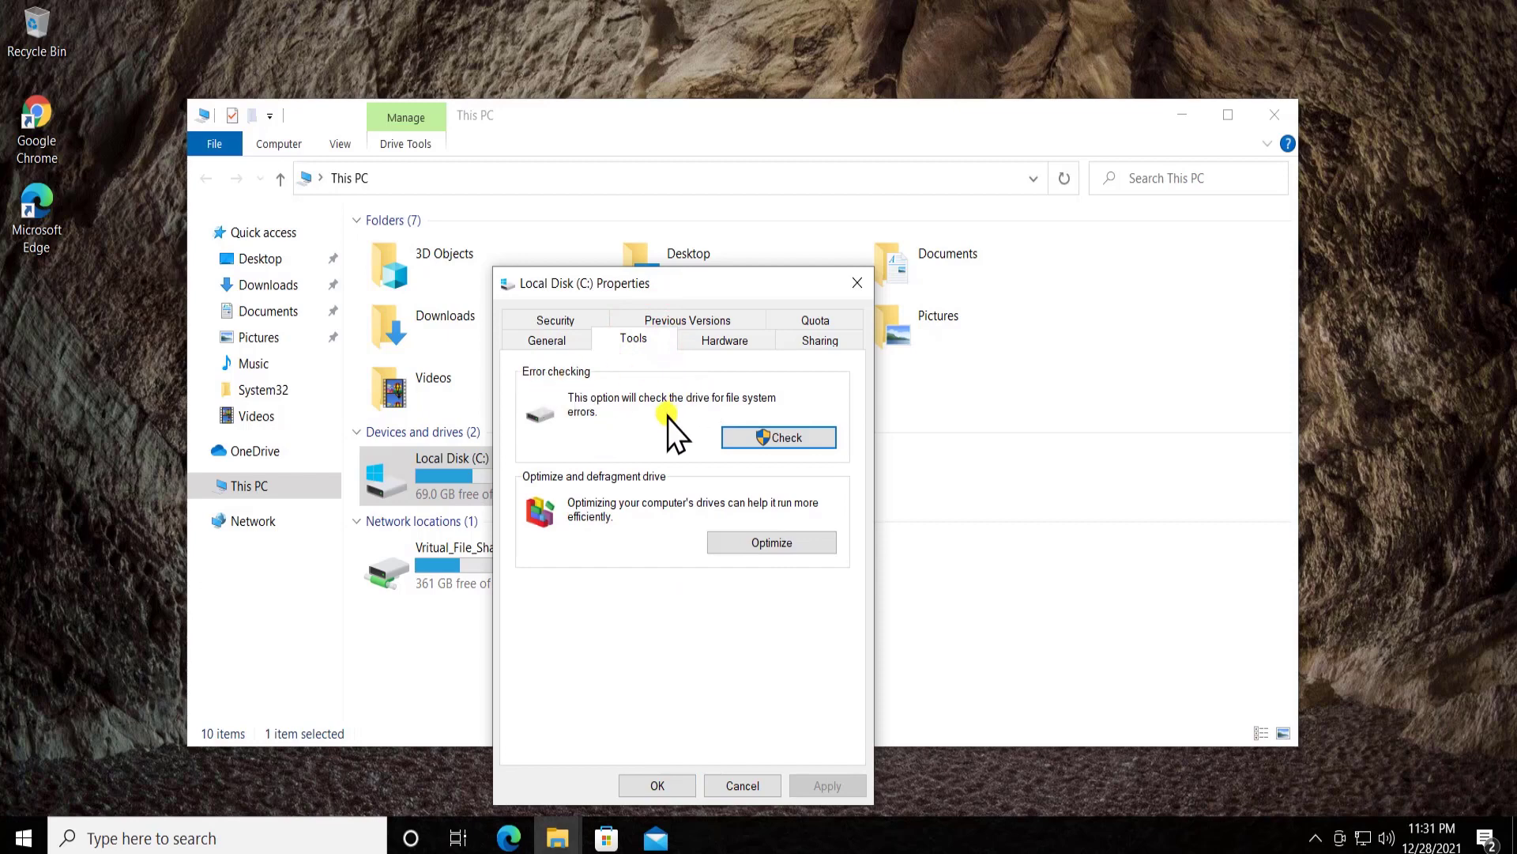
left_click(794, 442)
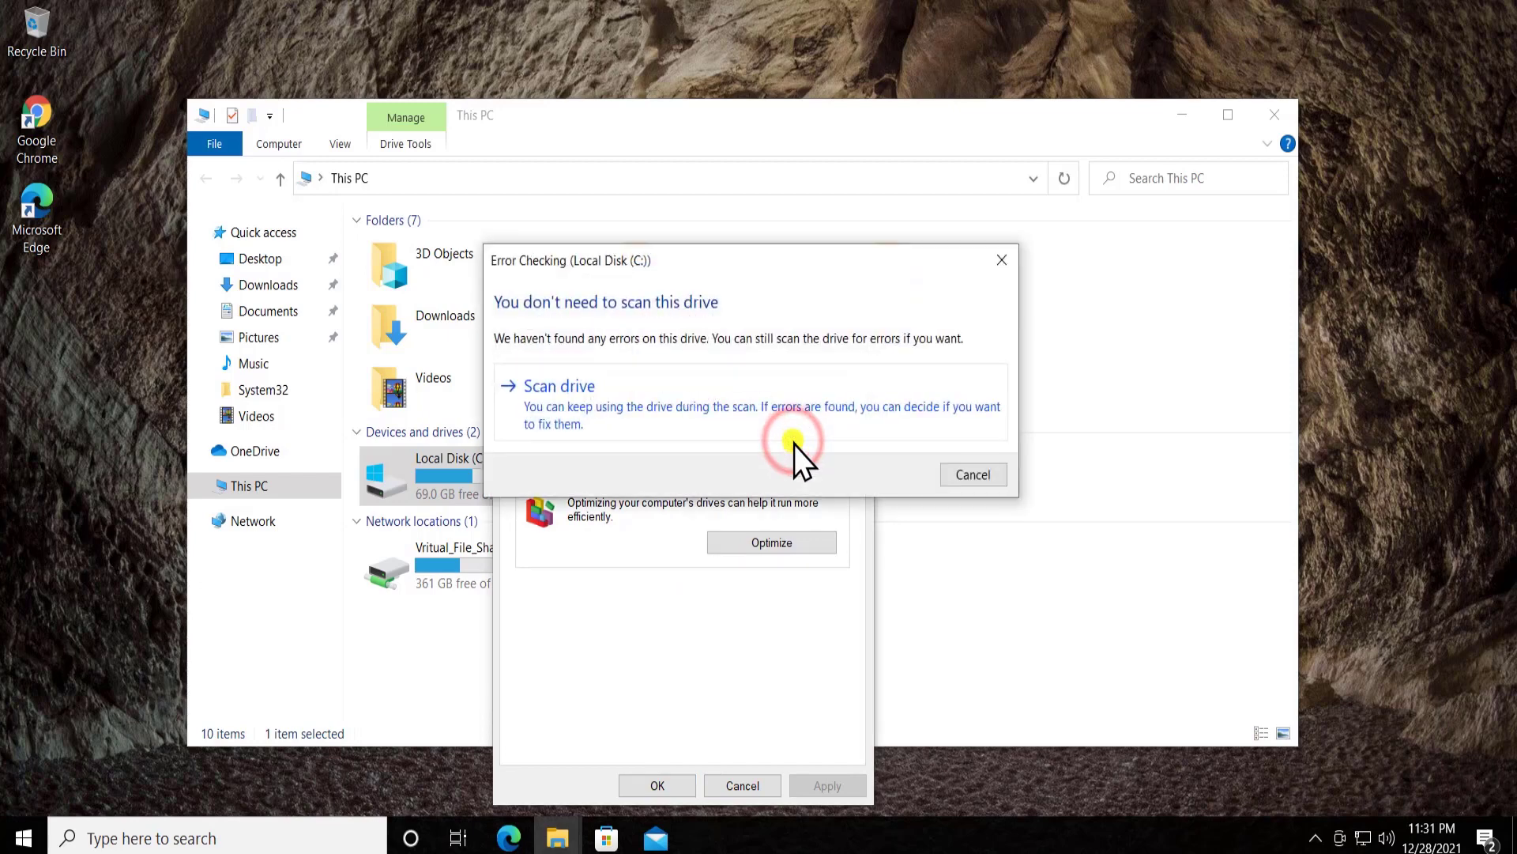
left_click(643, 400)
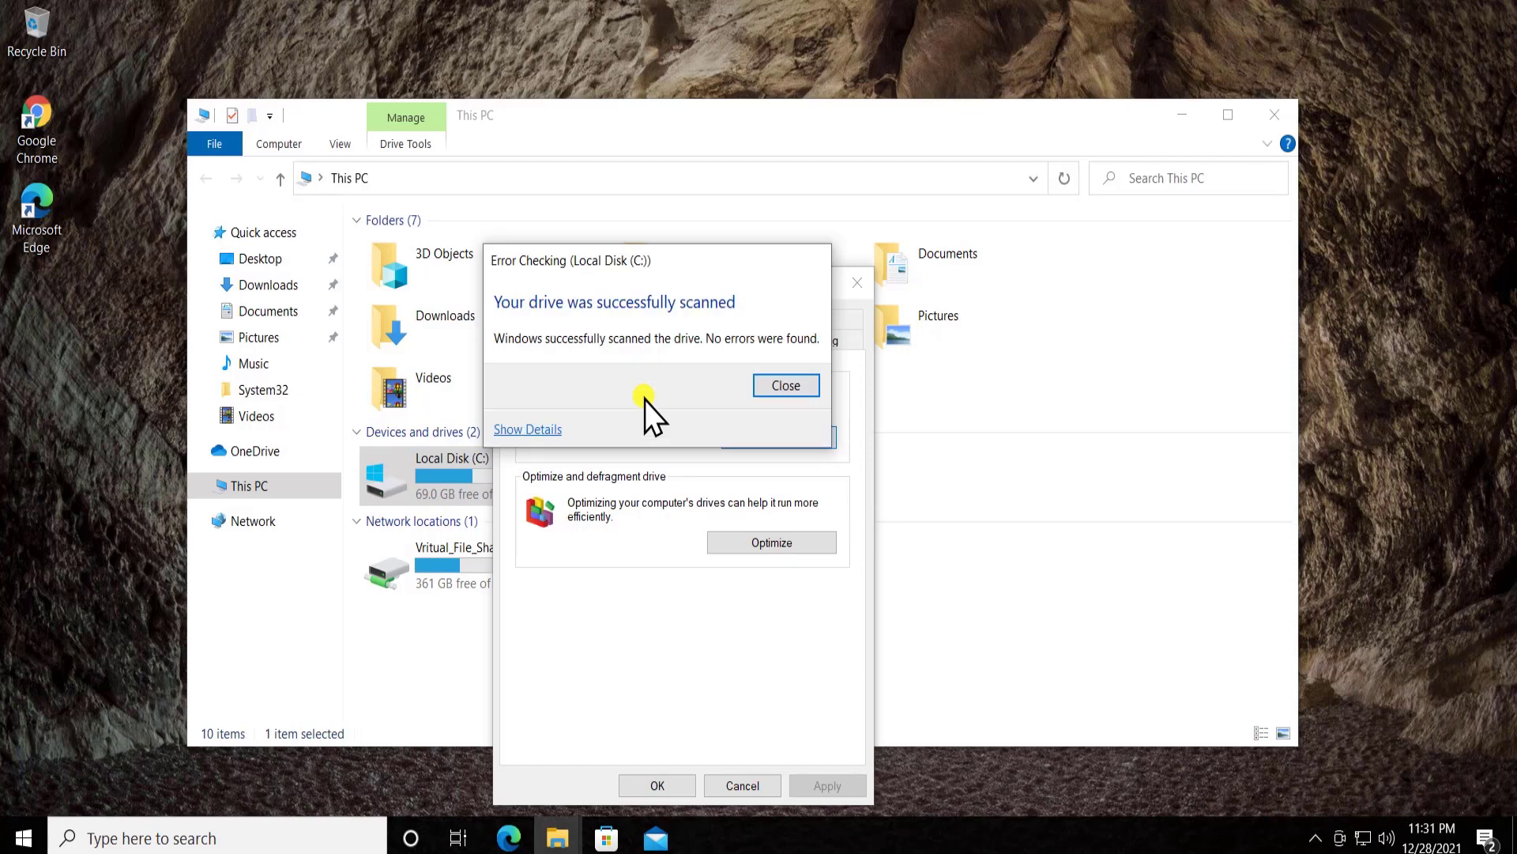
left_click(786, 386)
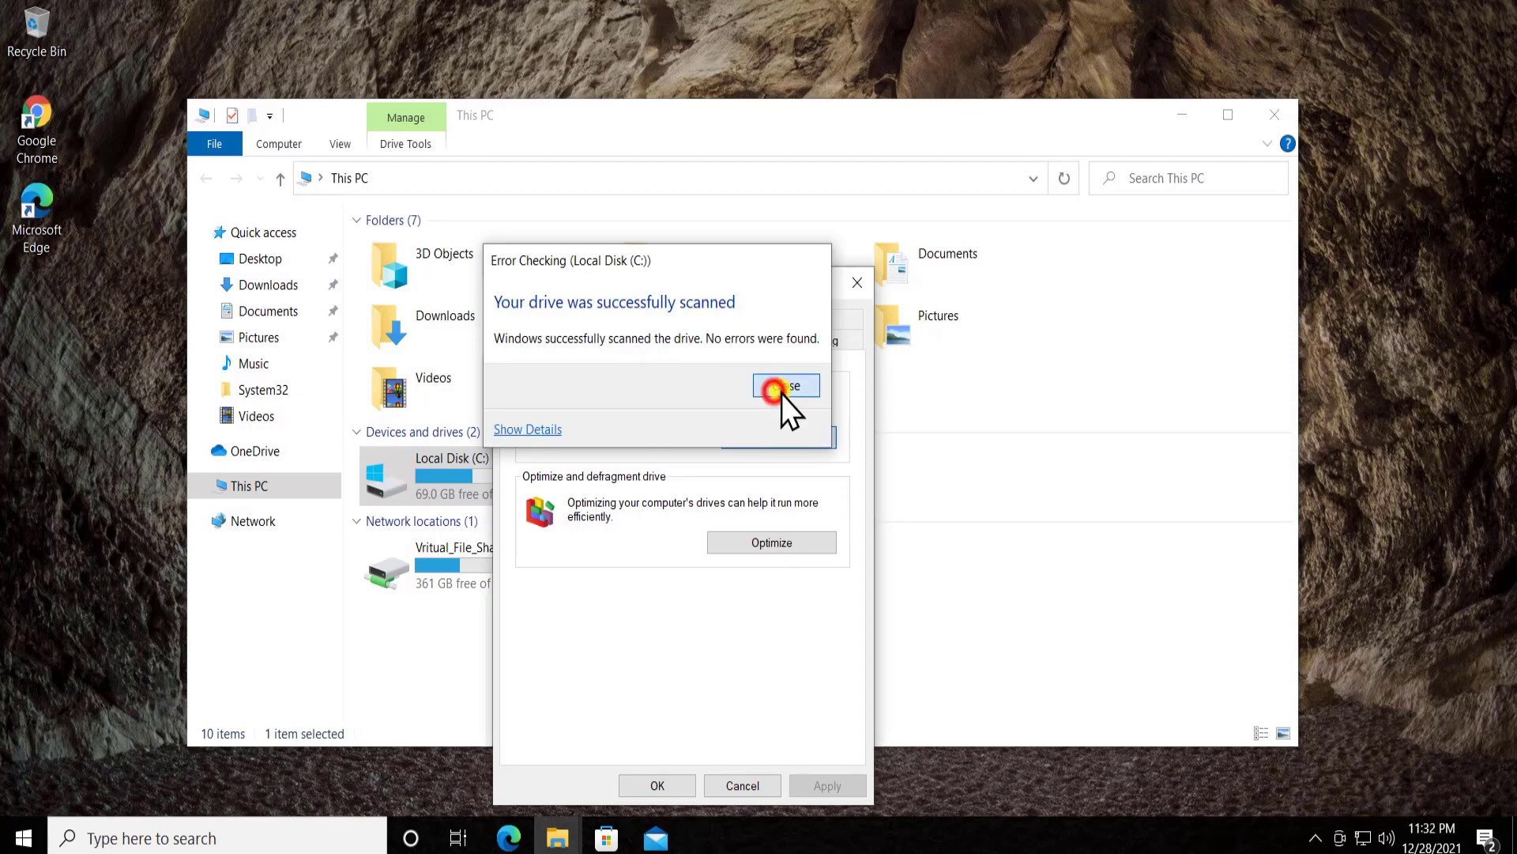
left_click(852, 281)
left_click(1274, 114)
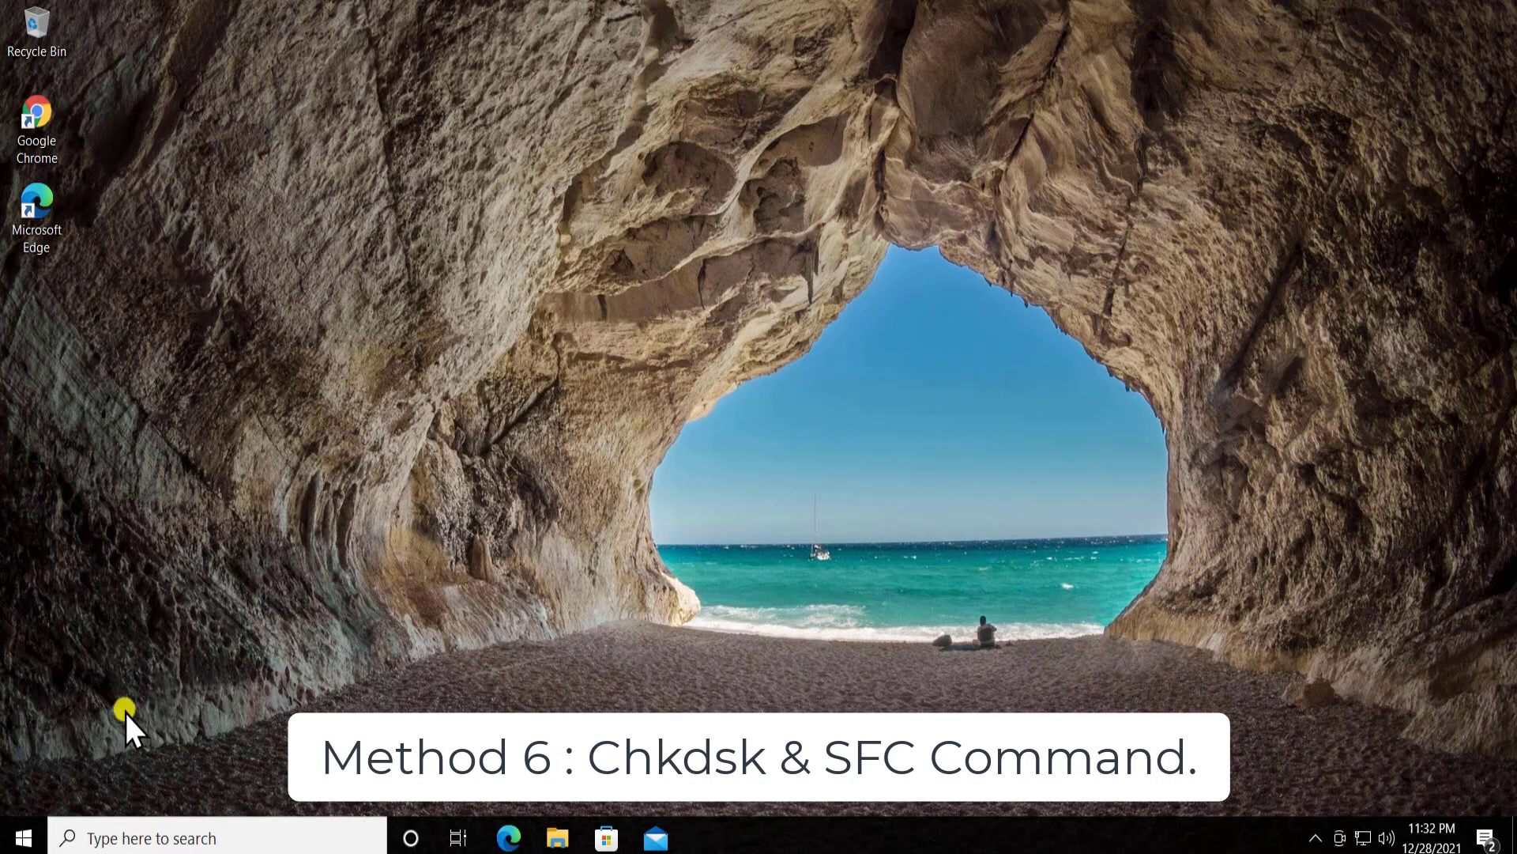
- Search Windows for cmd and open Command Prompt as administrator, allowing it to make changes to the device
left_click(122, 835)
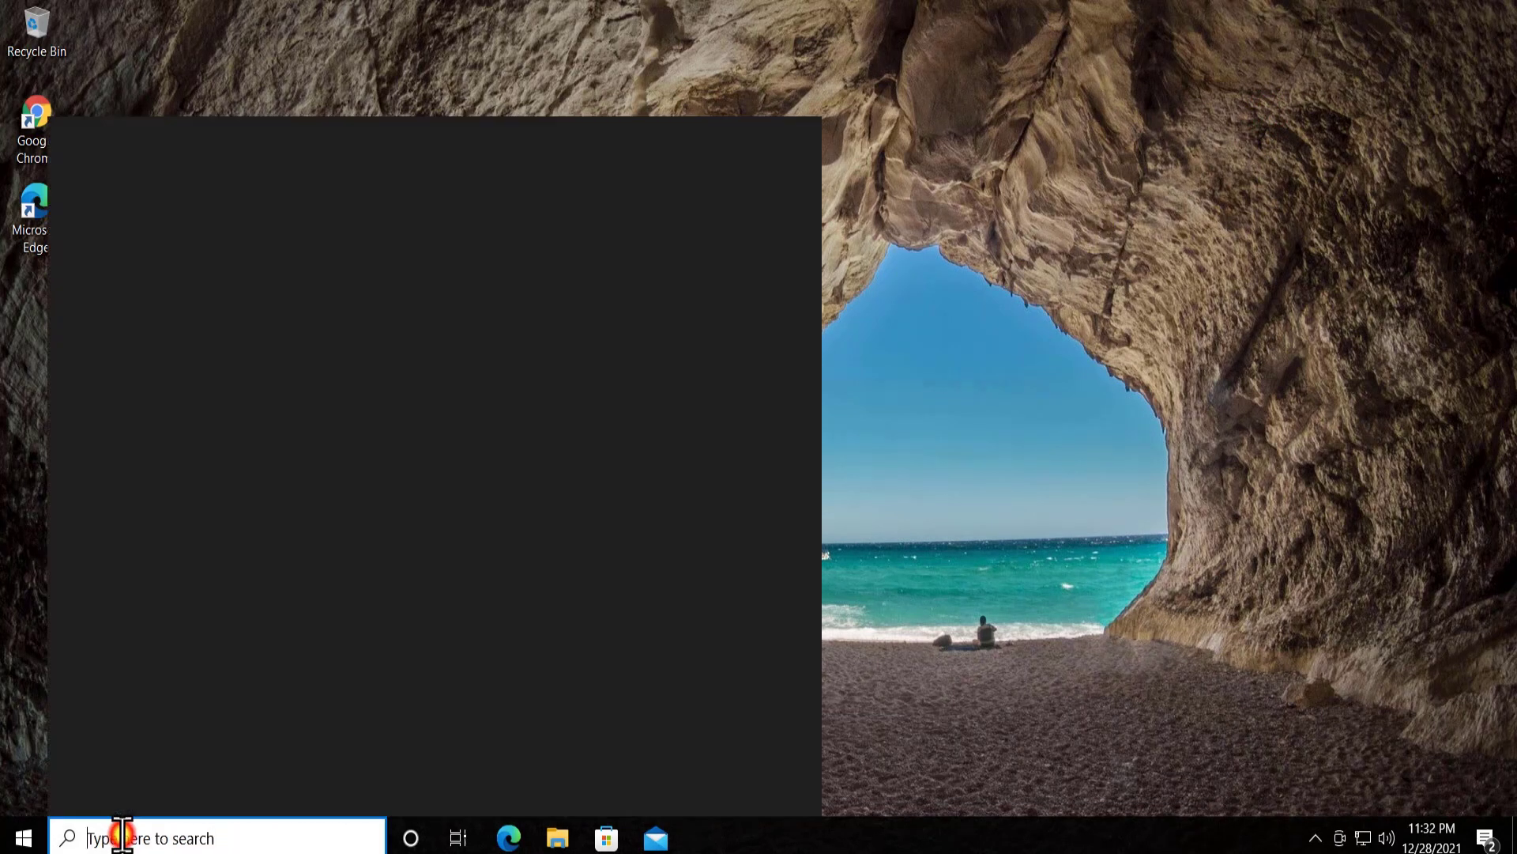
type("cmd")
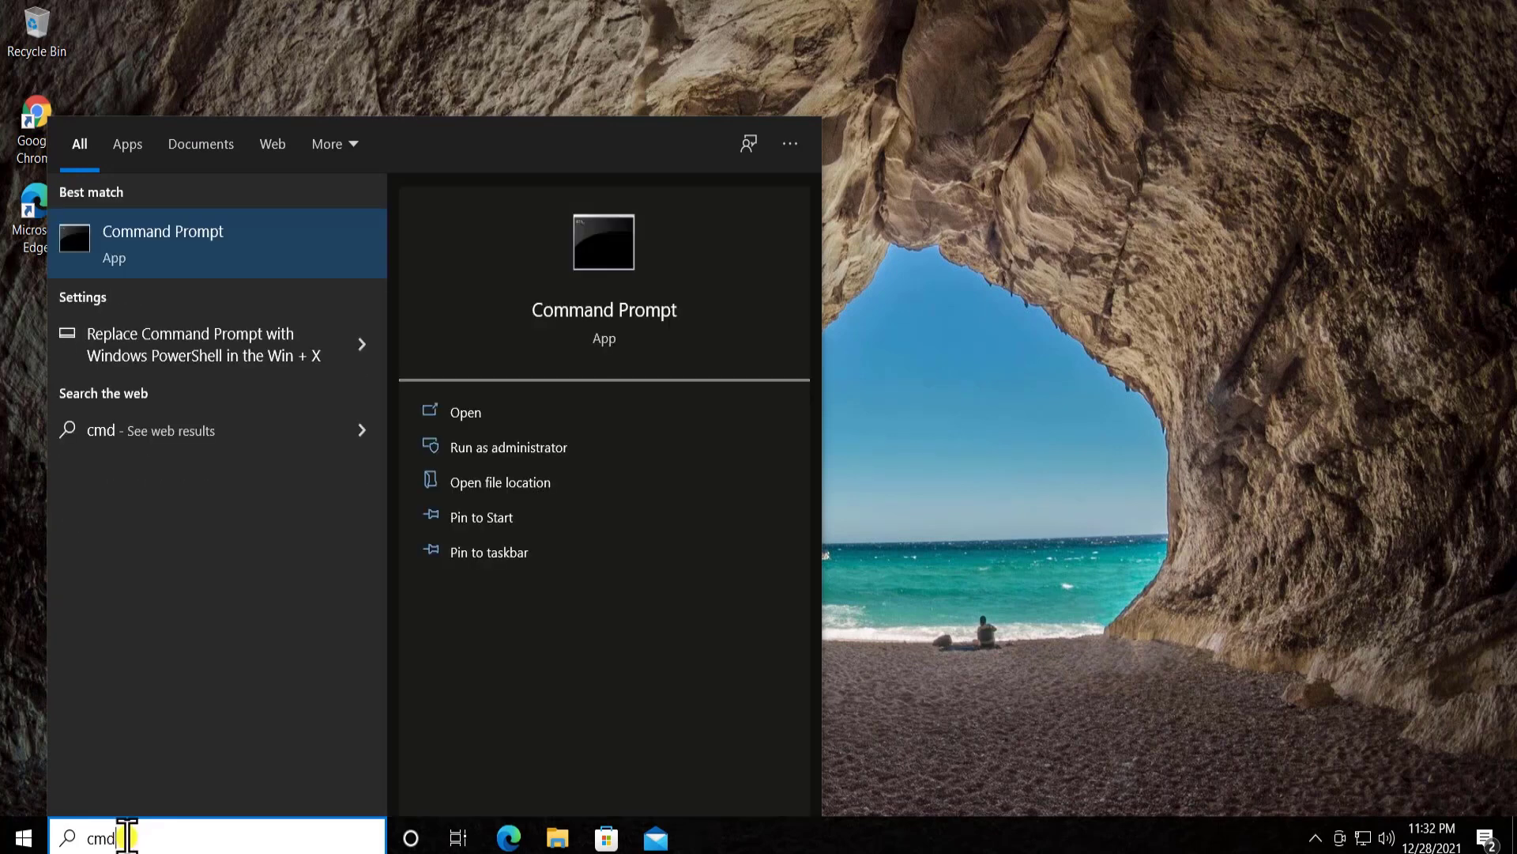
left_click(570, 445)
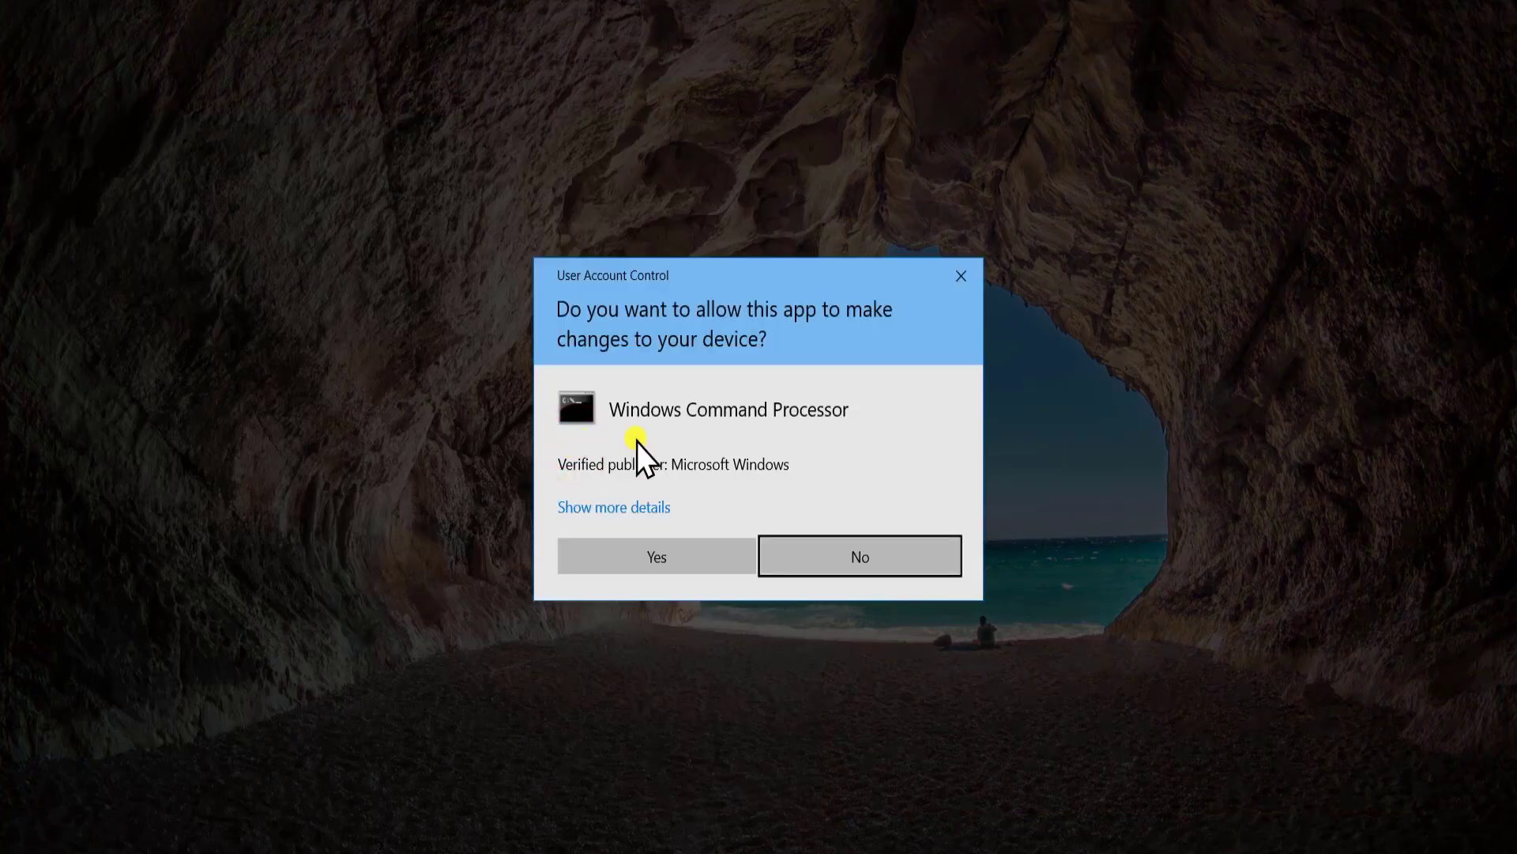
left_click(653, 557)
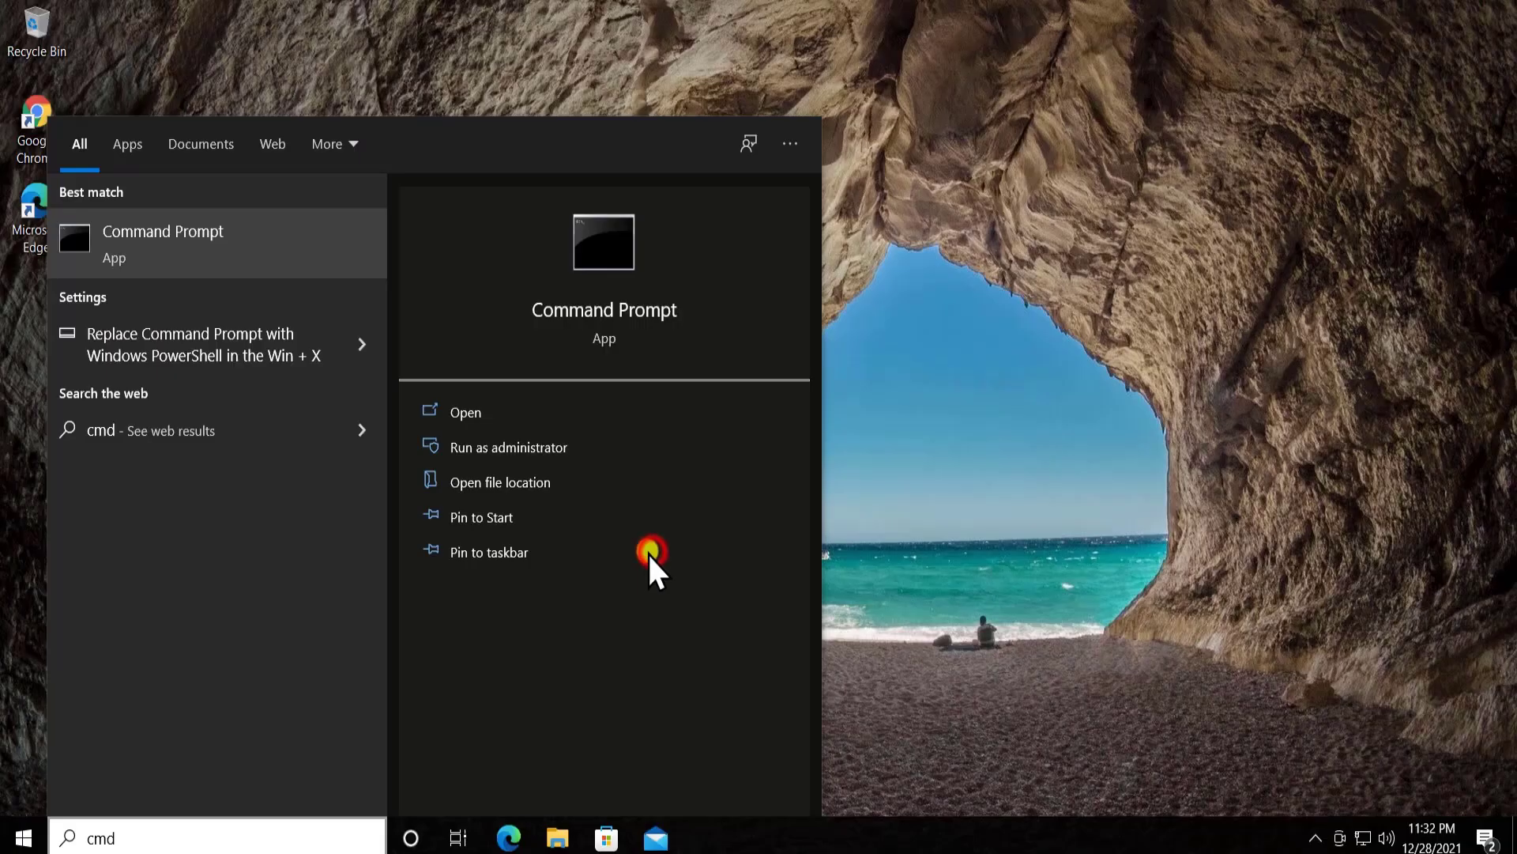
left_click(891, 304)
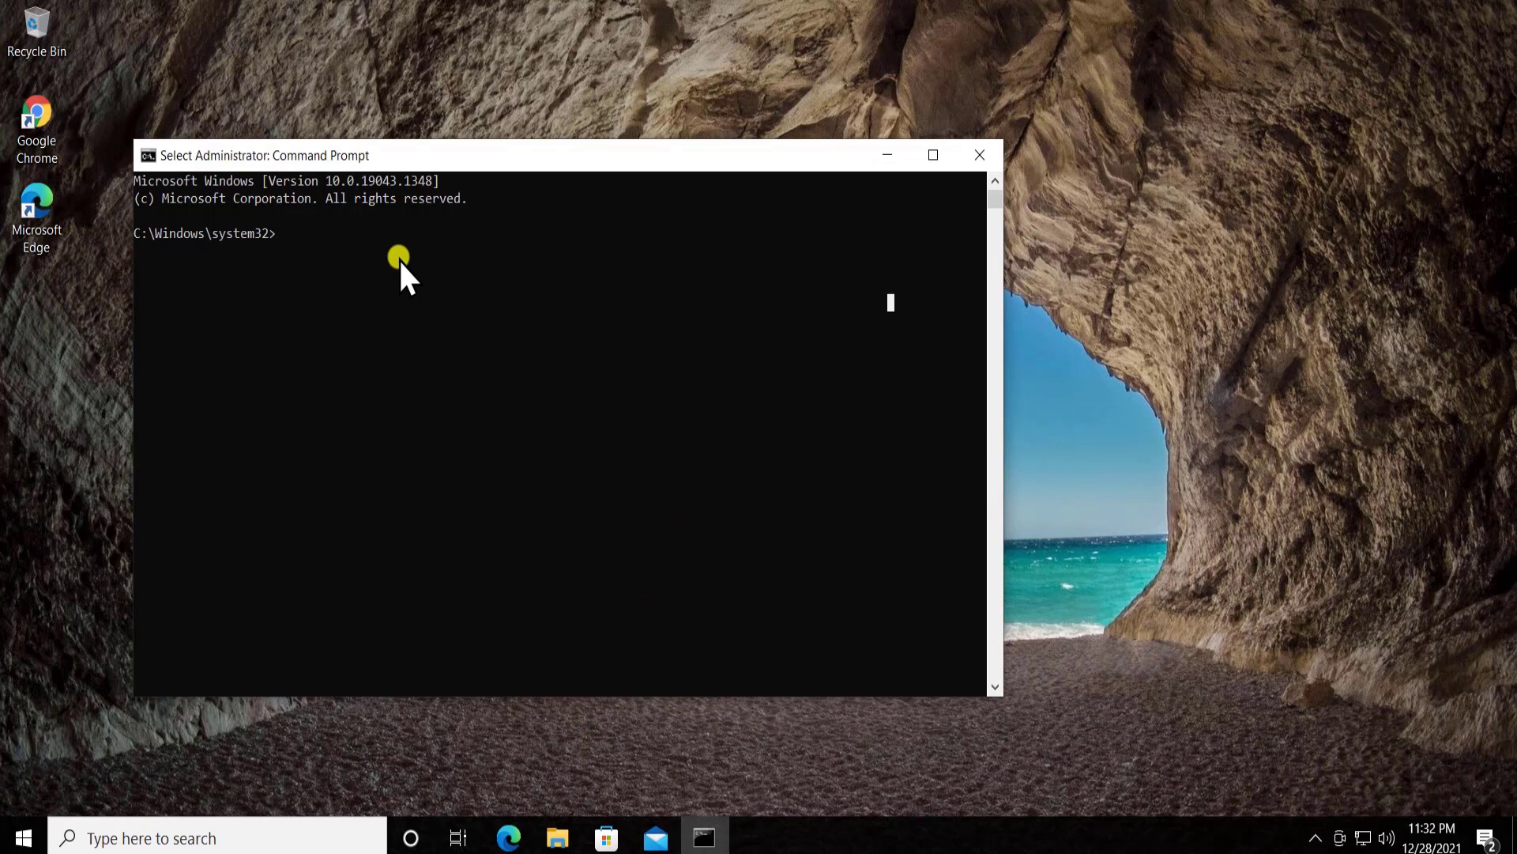
- Run "chkdsk c: /f" and answer N to scheduling the volume check for the next restart
type("ch")
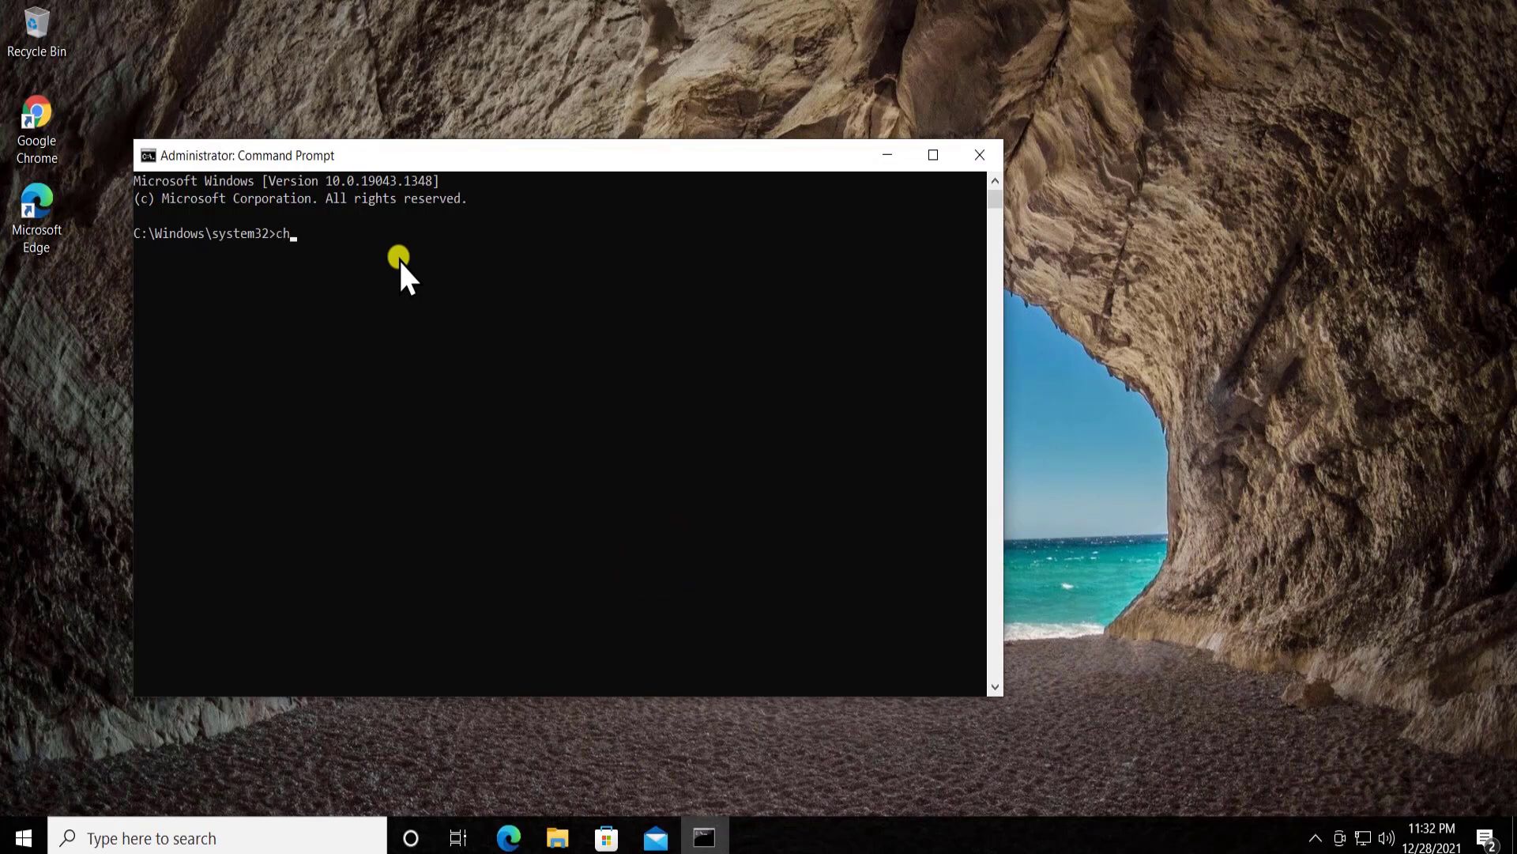
type("kdsk c: /f")
key("Return")
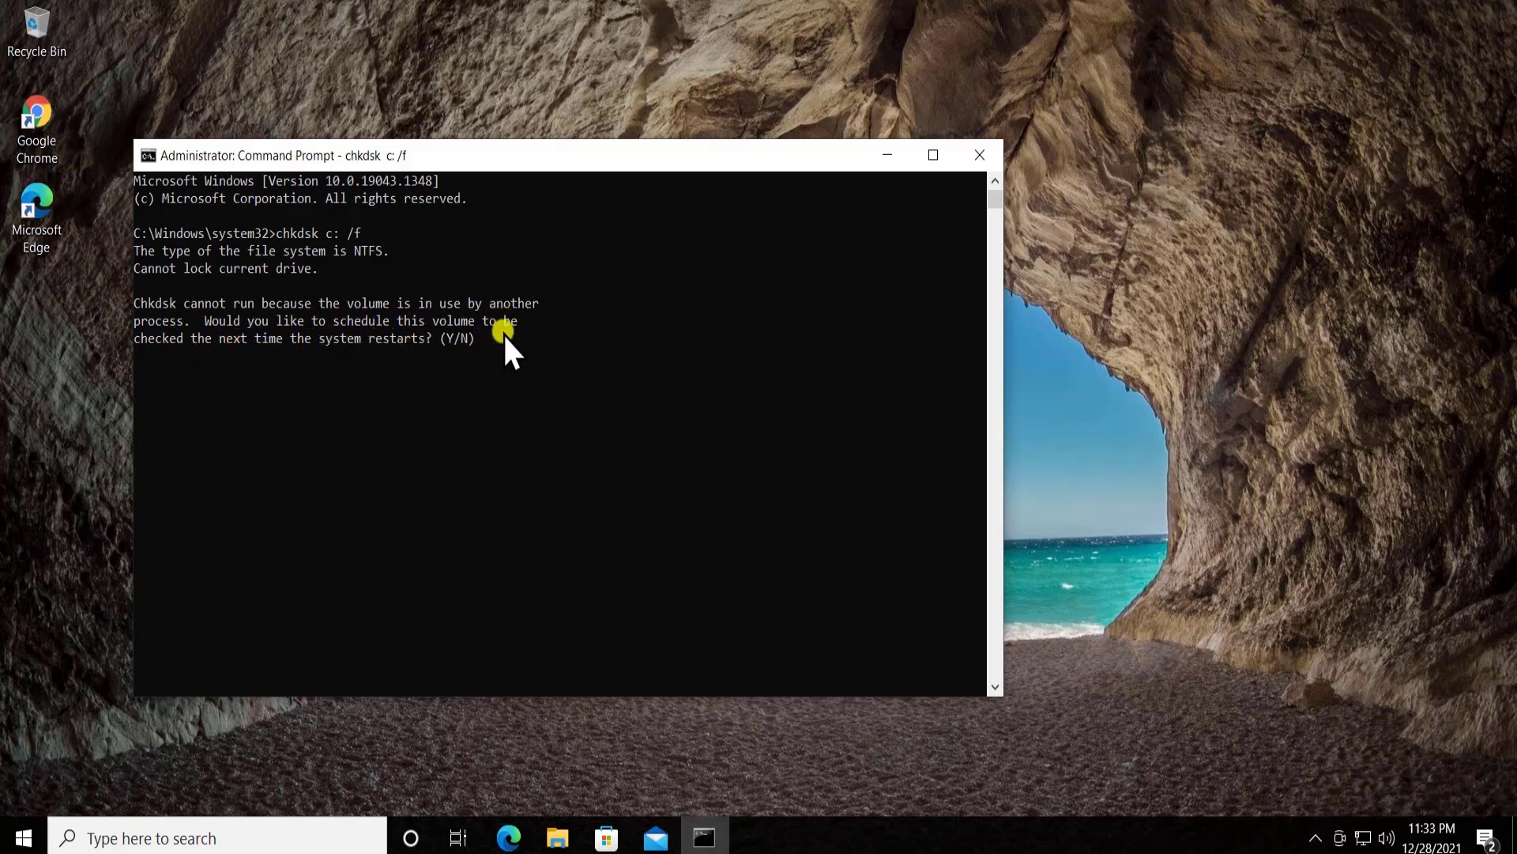
type("Y")
key("BackSpace")
type("N")
key("Return")
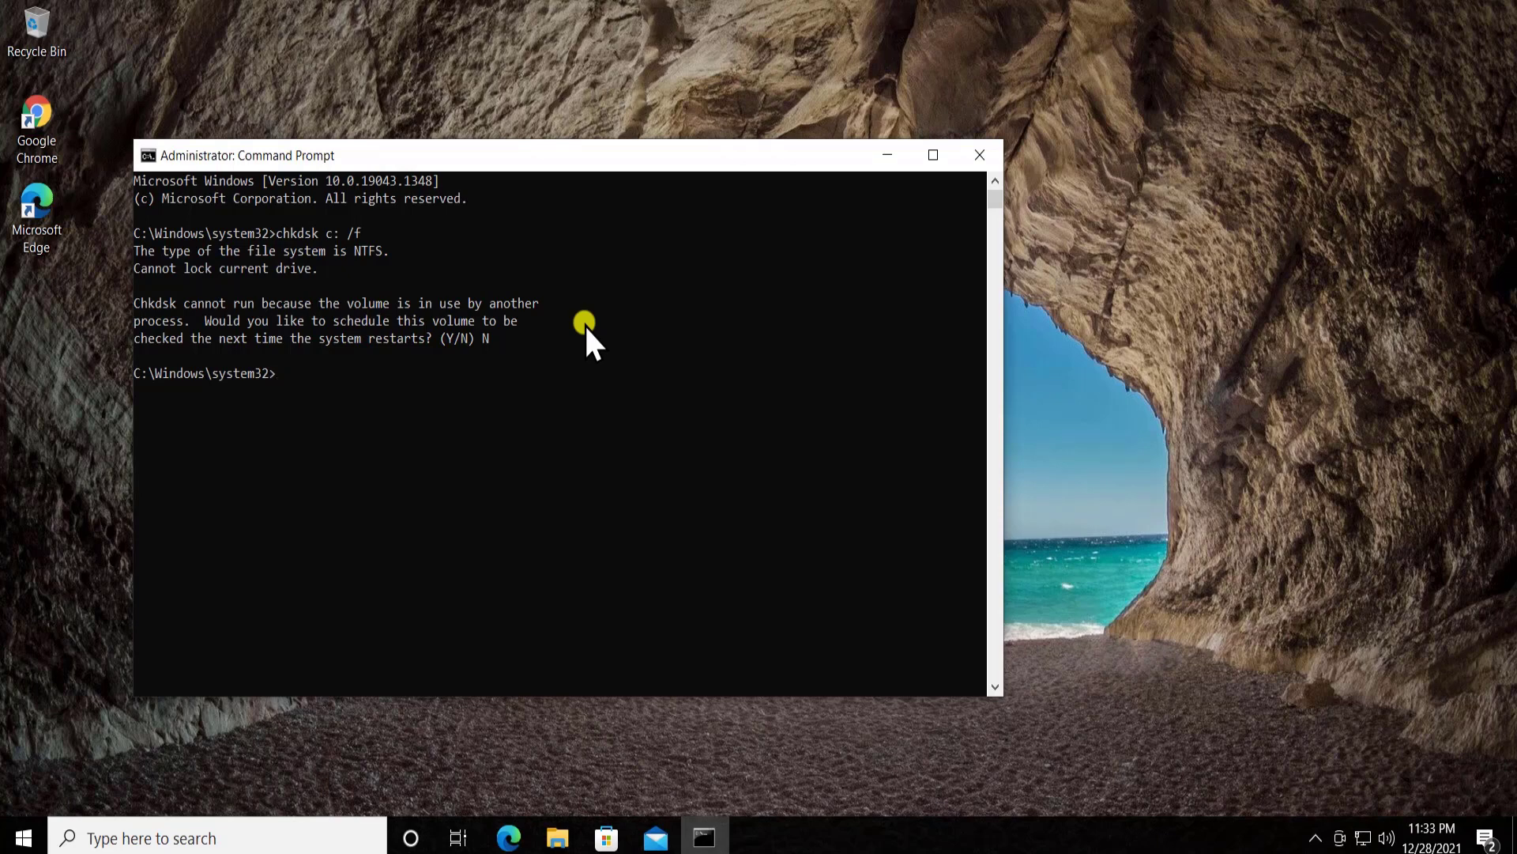
- Run the system file check with "sfc /scannow" and close Command Prompt
type("sfc /scannow")
key("Return")
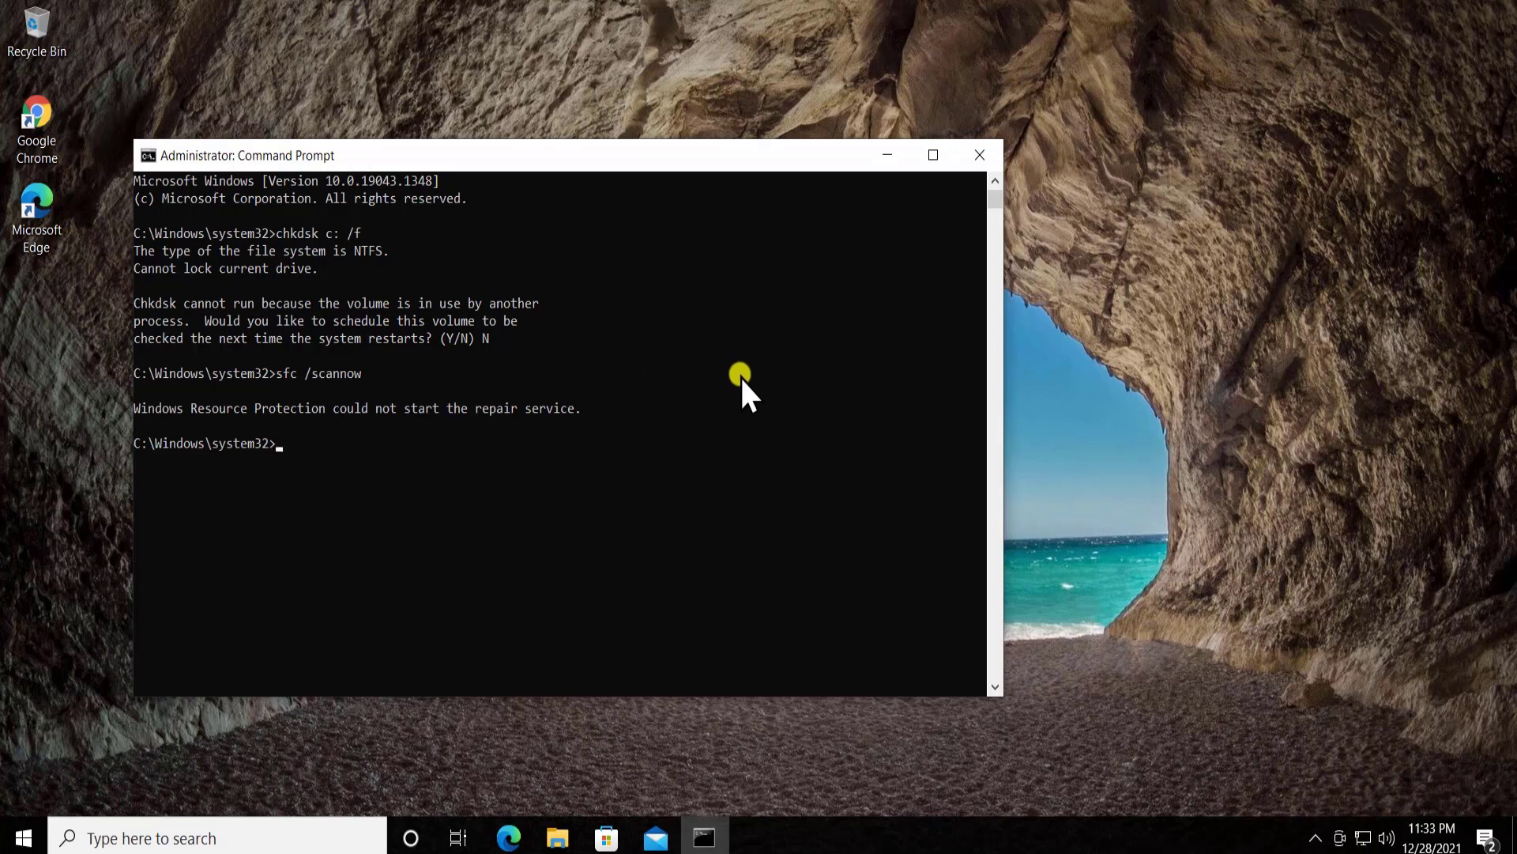
left_click(976, 157)
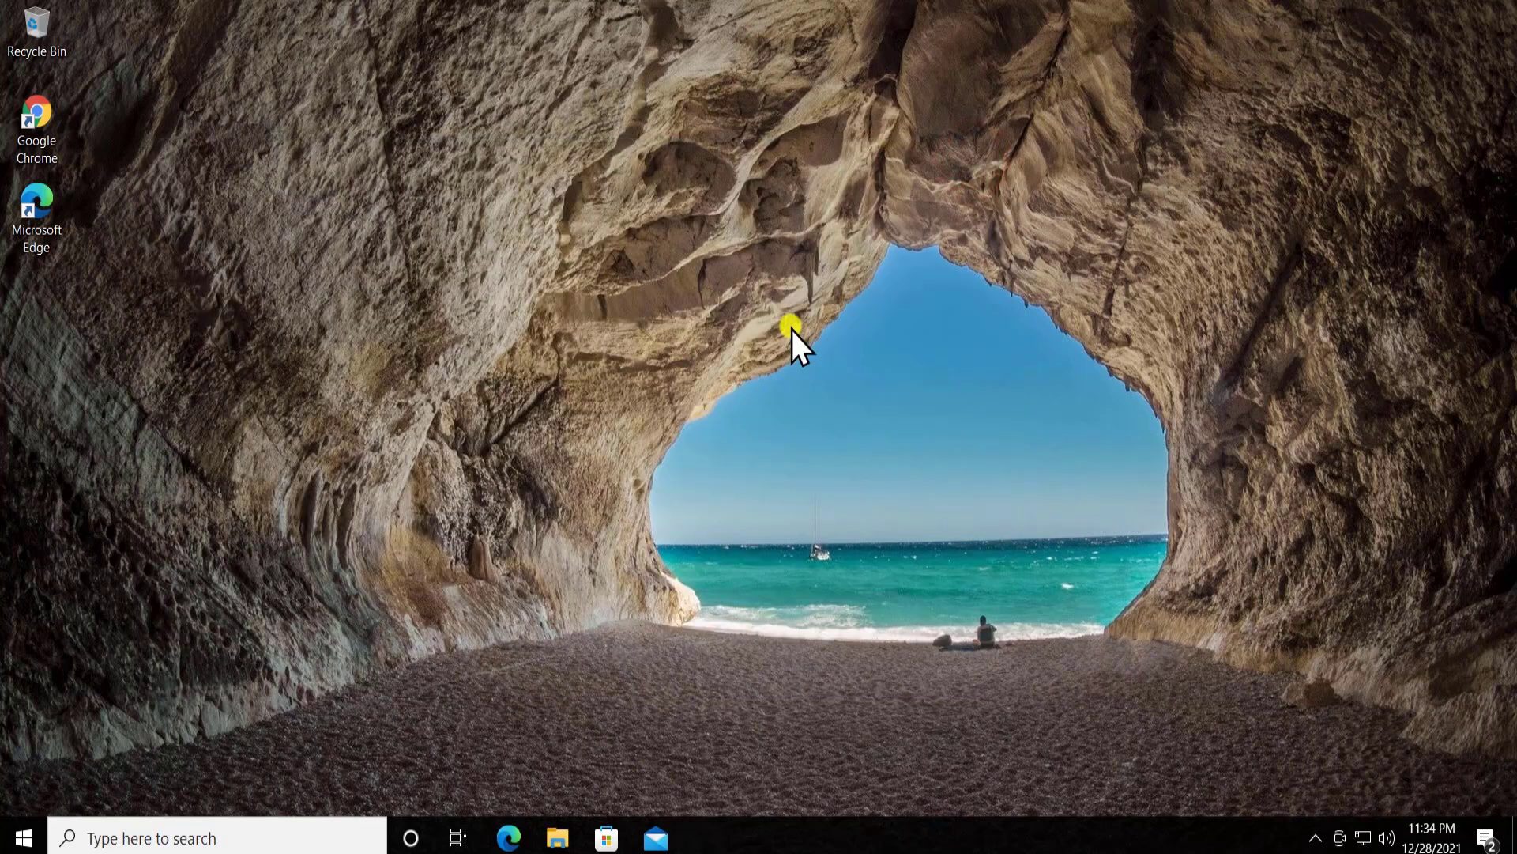